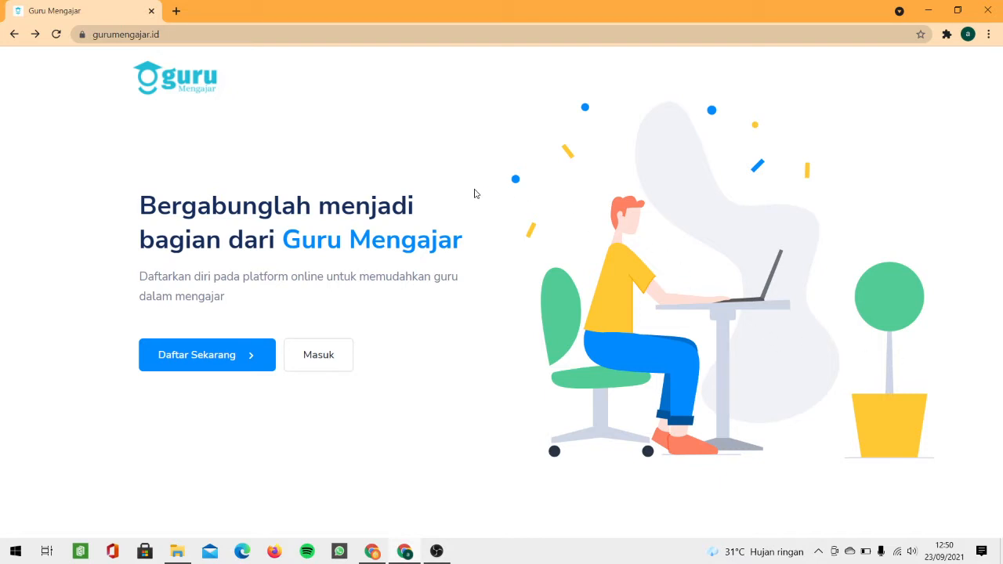
# Step: Open the Masuk sign-in page and enter the account e-mail and password
pyautogui.click(332, 355)
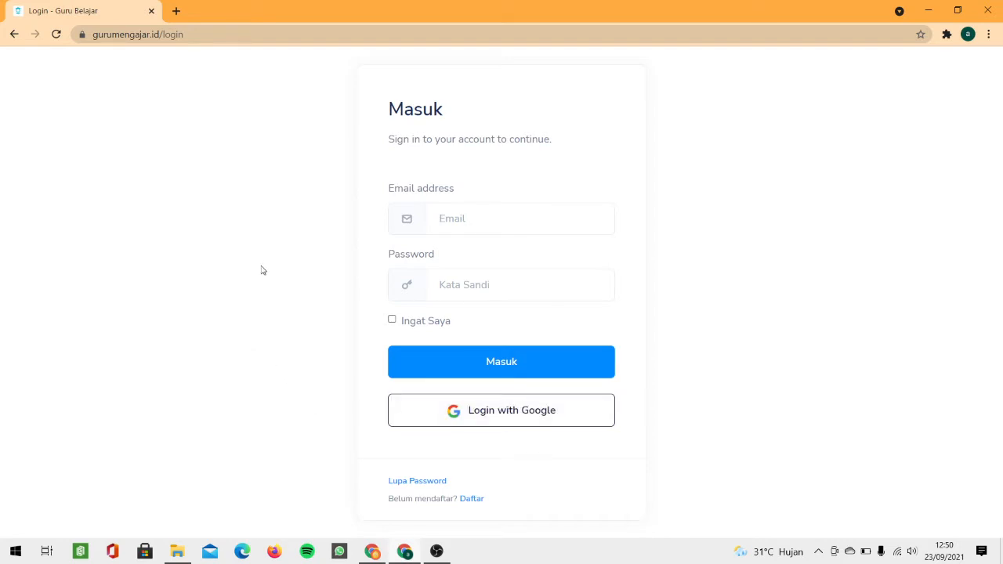
pyautogui.click(464, 217)
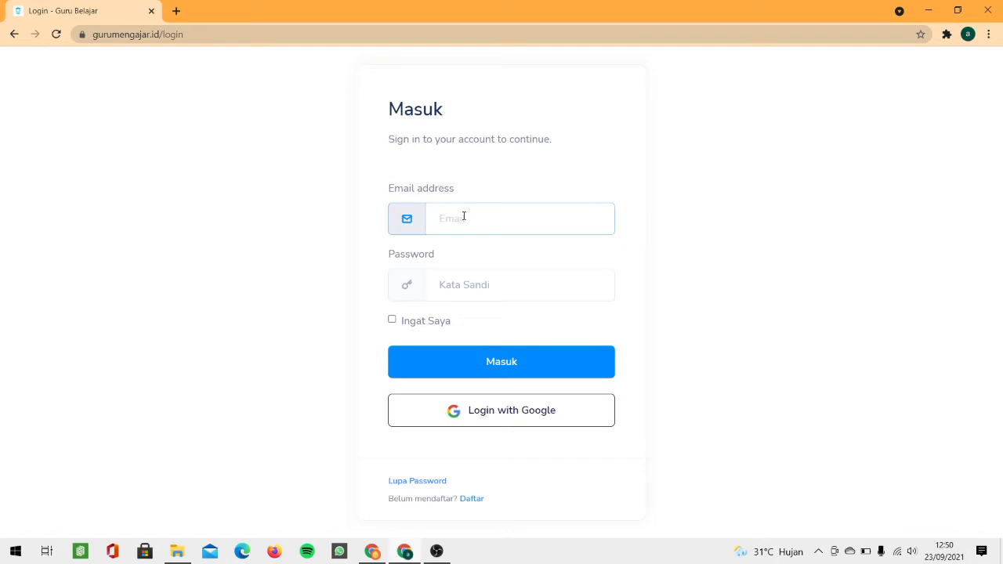
pyautogui.press('Tab')
pyautogui.write('*******')
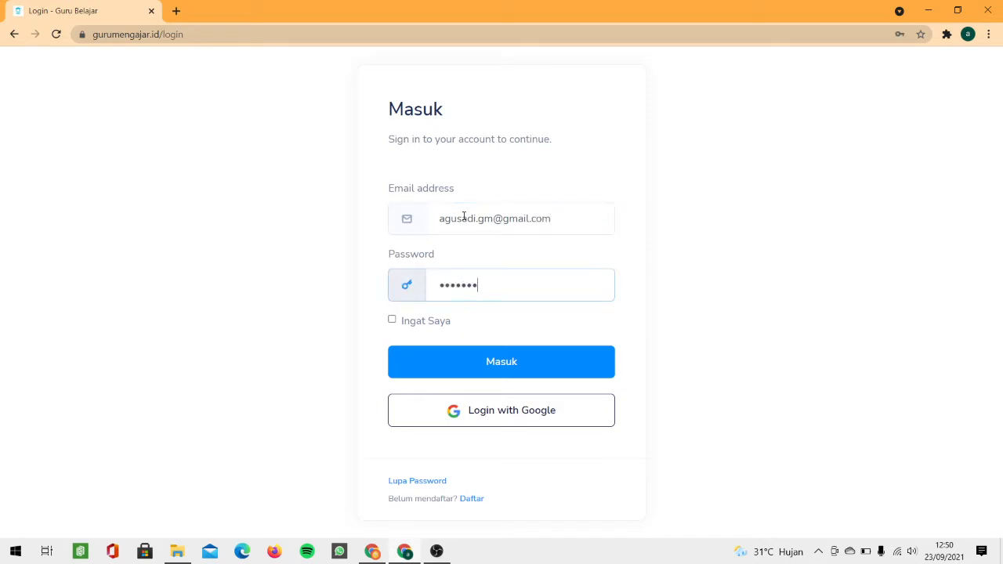
pyautogui.write('**')
# Step: Check the entered credentials, then sign in with the Google account
pyautogui.moveTo(434, 226); pyautogui.dragTo(555, 251)
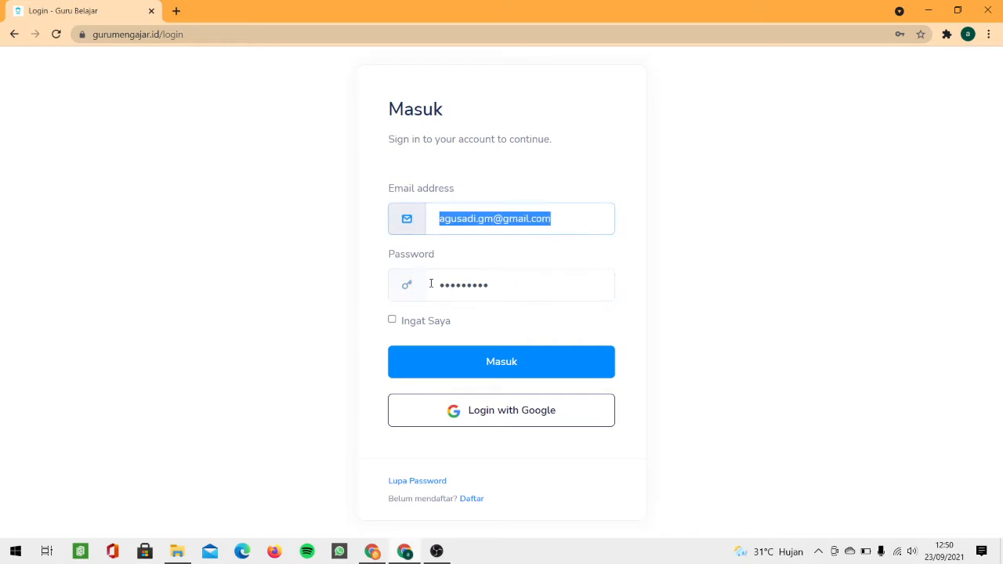
pyautogui.moveTo(431, 284); pyautogui.dragTo(462, 290)
pyautogui.click(535, 315)
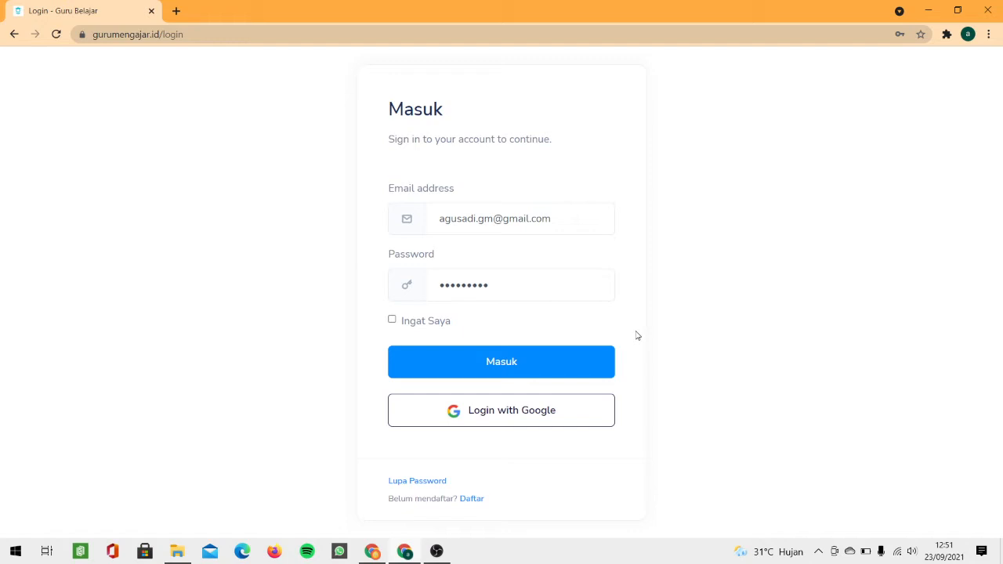
pyautogui.click(509, 421)
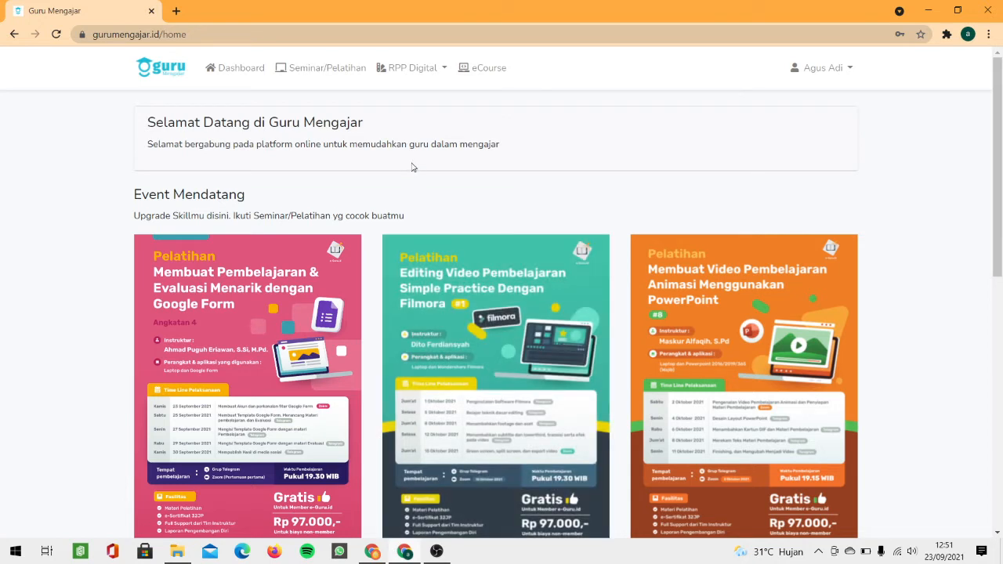
# Step: Open My RPP from RPP Digital to see the Kelas 8 Teks Eksplanasi plan
pyautogui.click(409, 71)
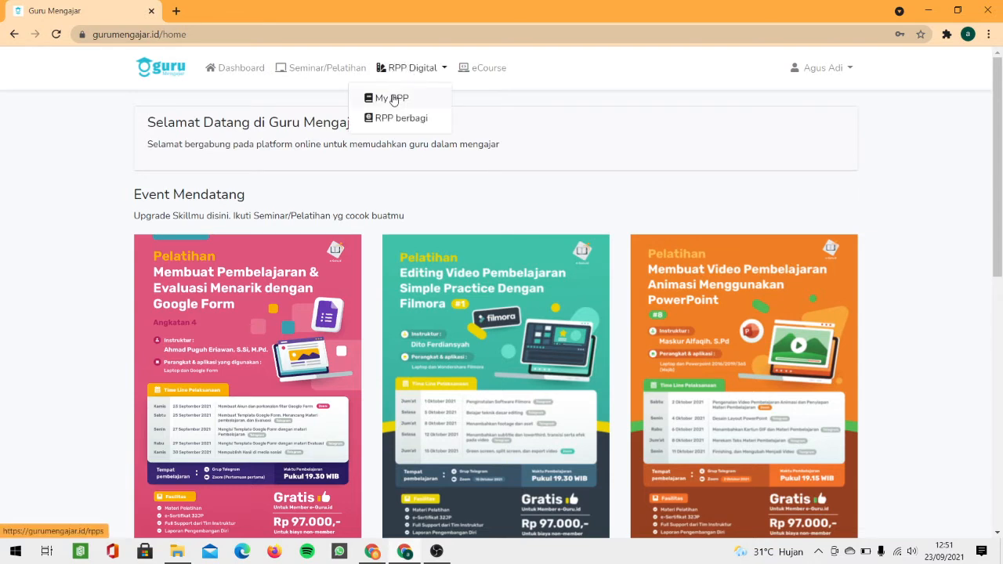
pyautogui.click(393, 99)
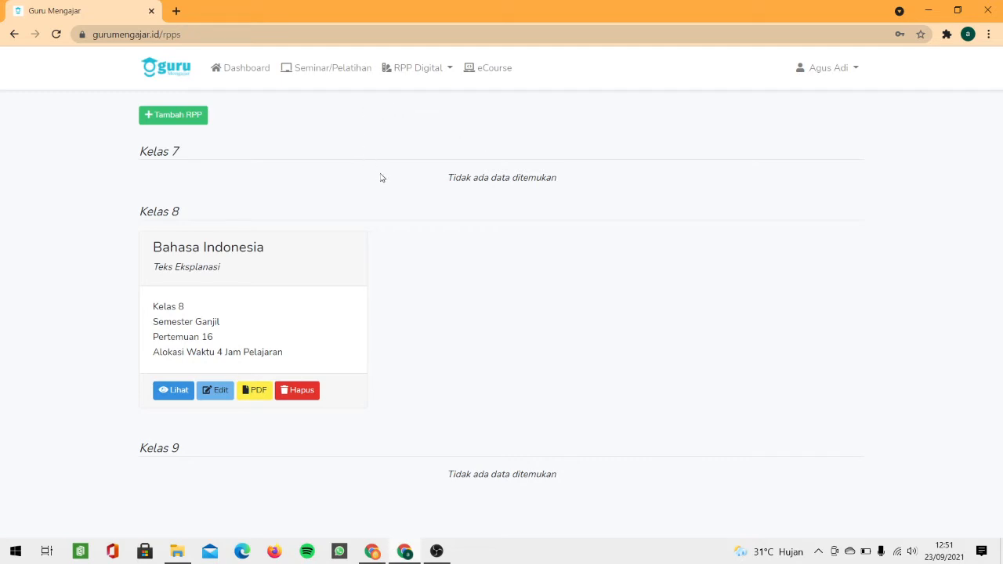
pyautogui.moveTo(120, 195); pyautogui.dragTo(280, 356)
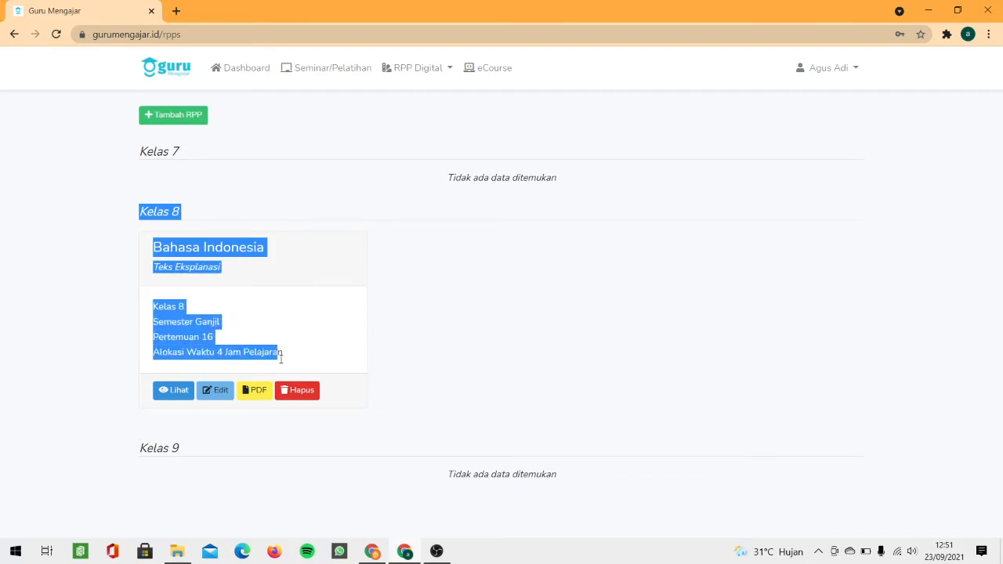
pyautogui.click(459, 391)
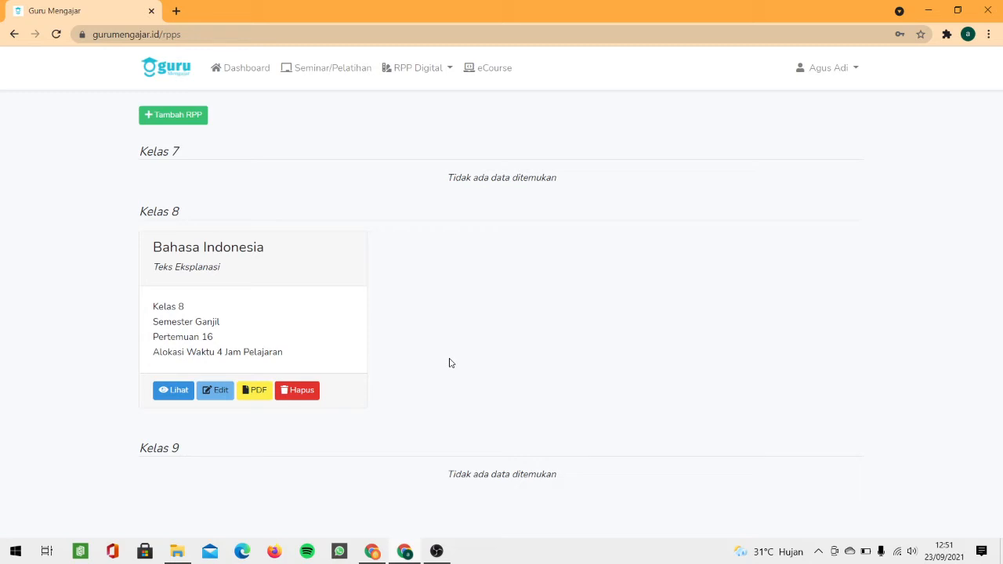
# Step: Start a new lesson plan with Tambah RPP and inspect its school header
pyautogui.click(169, 119)
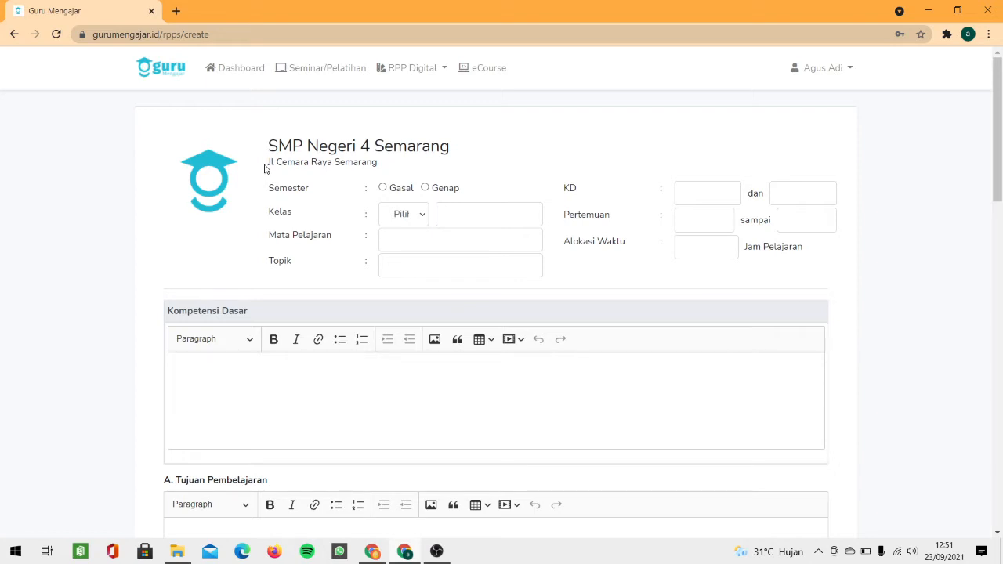
pyautogui.moveTo(175, 135); pyautogui.dragTo(835, 264)
pyautogui.click(836, 264)
pyautogui.moveTo(188, 126); pyautogui.dragTo(837, 269)
pyautogui.click(833, 266)
# Step: Review the blank form's sections down to the bottom and try saving it empty
pyautogui.scroll(-2, 570, 196)
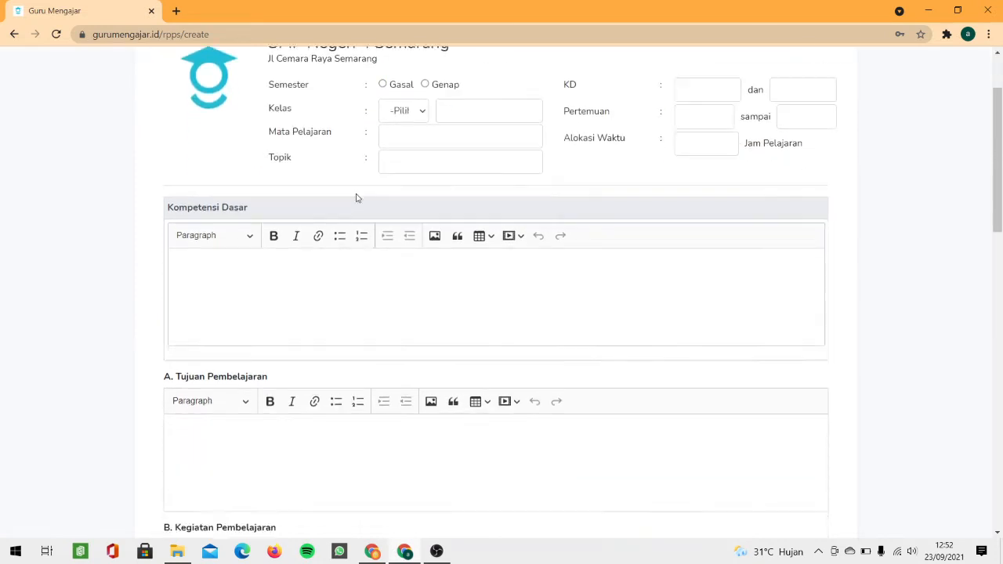
pyautogui.moveTo(161, 175); pyautogui.dragTo(612, 477)
pyautogui.scroll(-2, 291, 290)
pyautogui.scroll(-5, 291, 291)
pyautogui.scroll(-4, 306, 311)
pyautogui.scroll(-1, 593, 475)
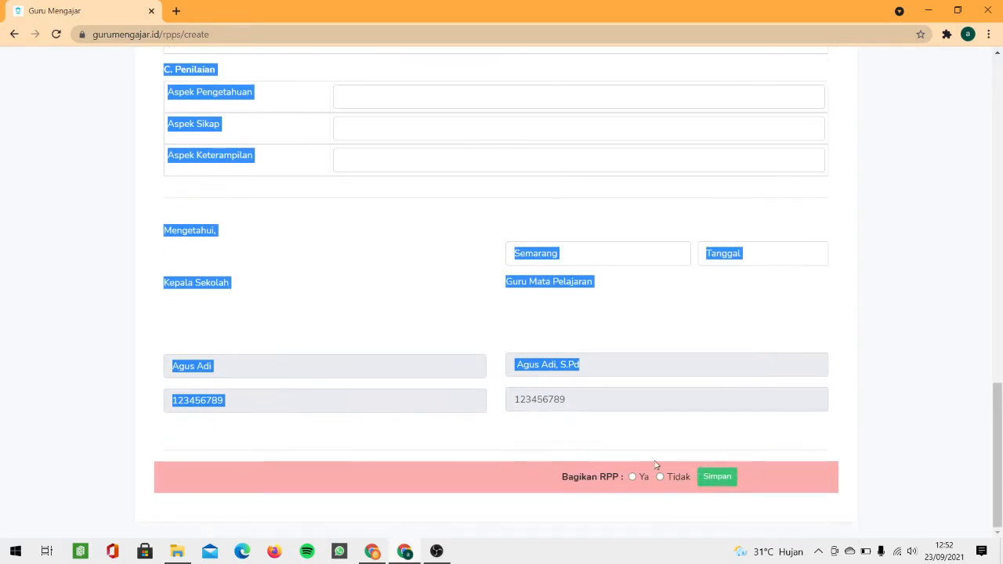
pyautogui.click(545, 424)
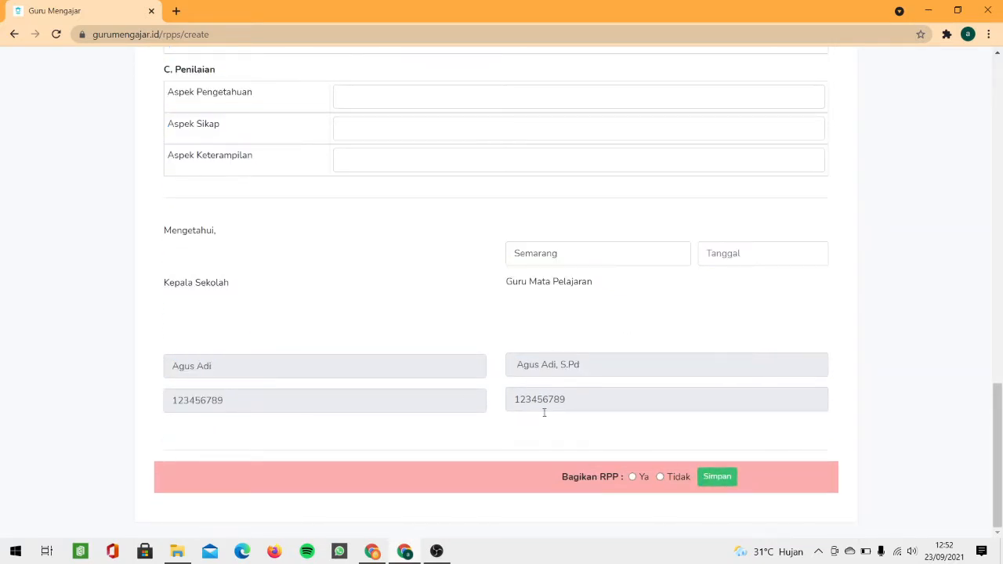
pyautogui.click(717, 476)
pyautogui.scroll(2, 418, 188)
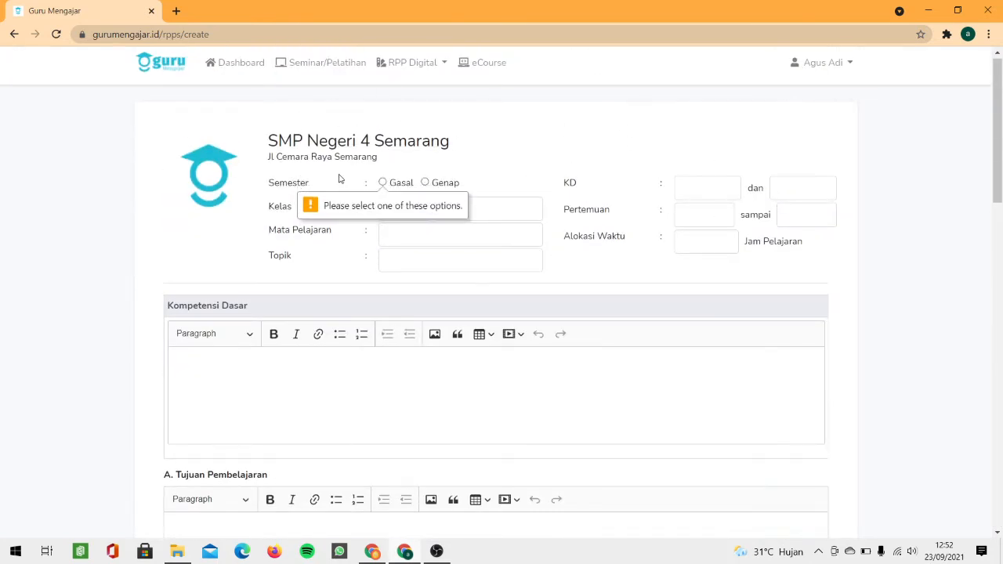
pyautogui.moveTo(183, 112); pyautogui.dragTo(736, 279)
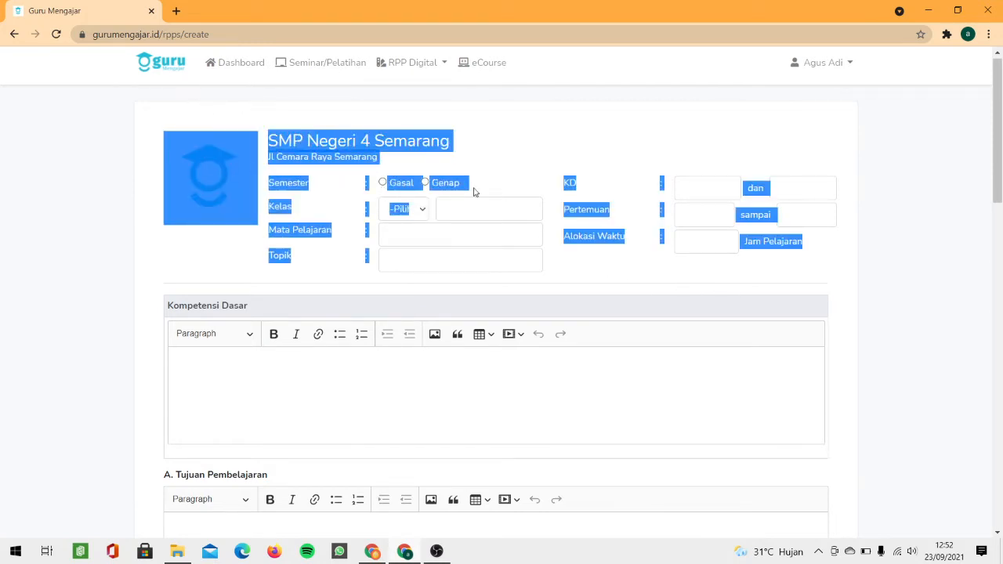
pyautogui.scroll(-2, 497, 253)
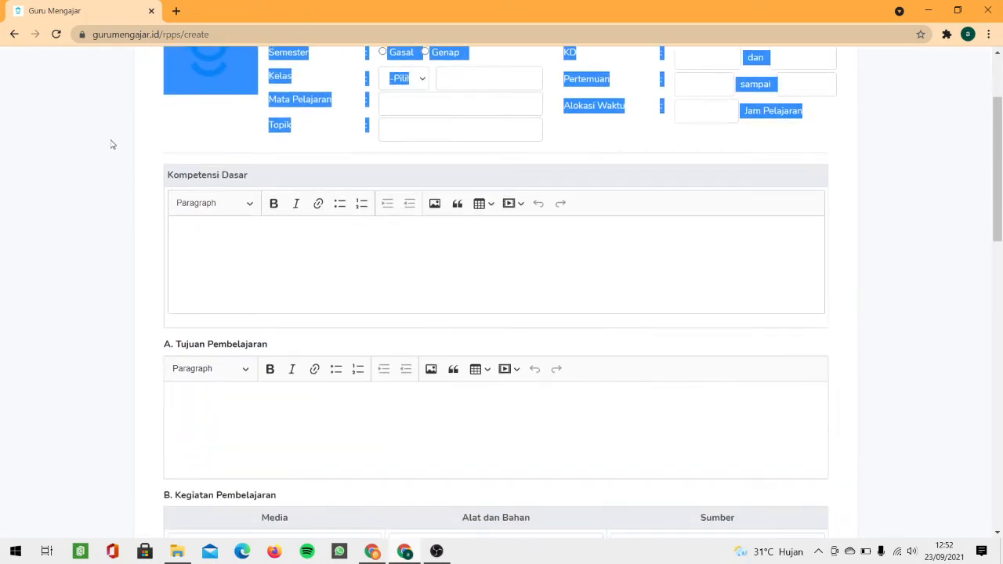
pyautogui.moveTo(167, 175); pyautogui.dragTo(376, 270)
pyautogui.scroll(-3, 376, 271)
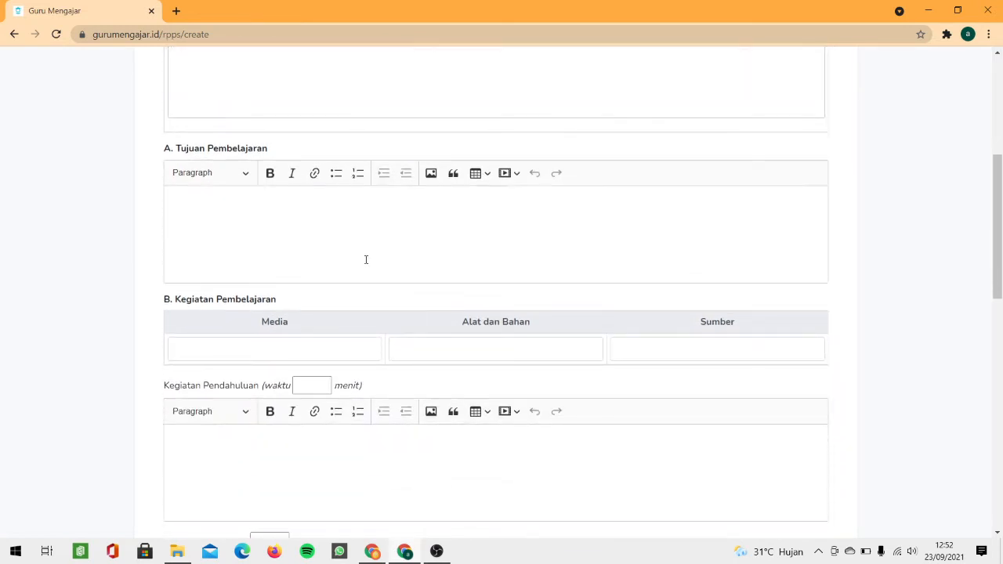
pyautogui.scroll(-1, 308, 215)
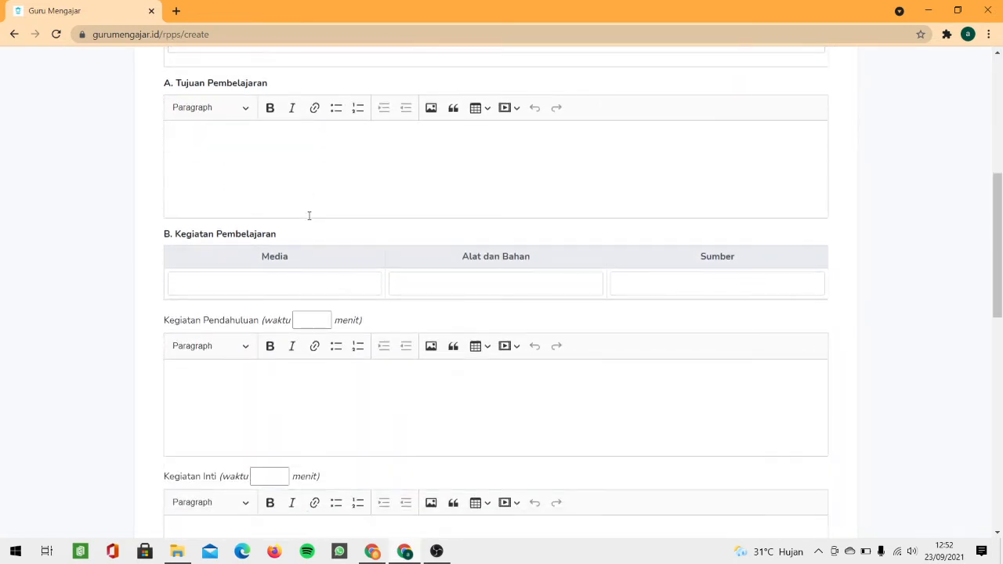
pyautogui.moveTo(308, 215); pyautogui.dragTo(325, 316)
pyautogui.scroll(-2, 289, 238)
pyautogui.scroll(-1, 314, 268)
pyautogui.scroll(-1, 322, 291)
pyautogui.click(341, 215)
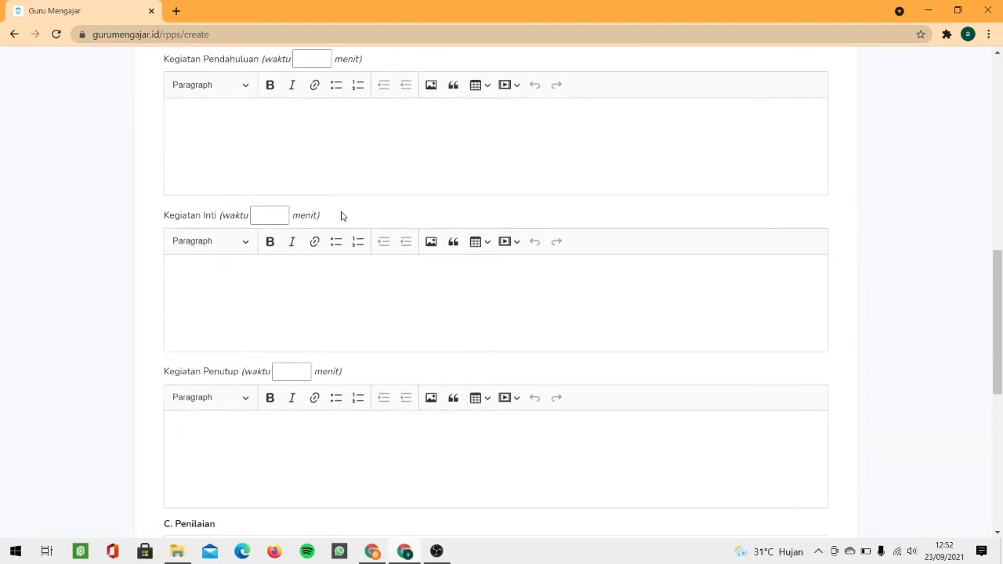
pyautogui.scroll(10, 336, 224)
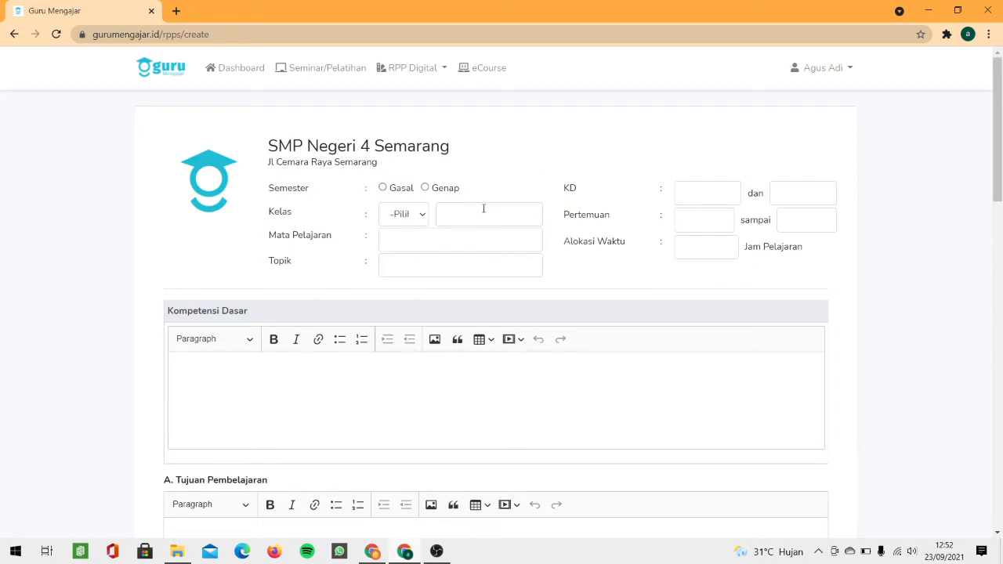
# Step: Set the semester to Gasal and the class to 7 A
pyautogui.click(383, 188)
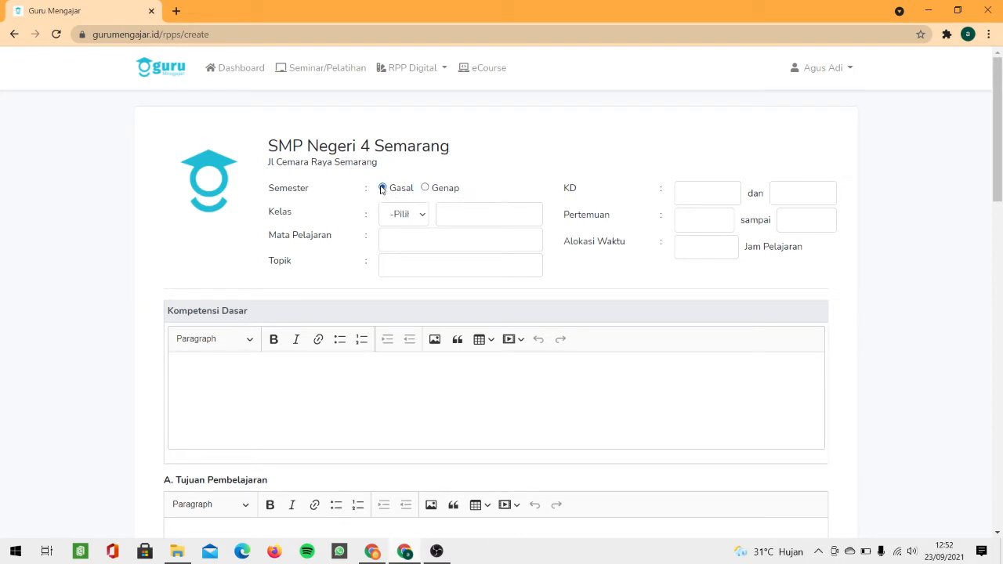
pyautogui.click(403, 223)
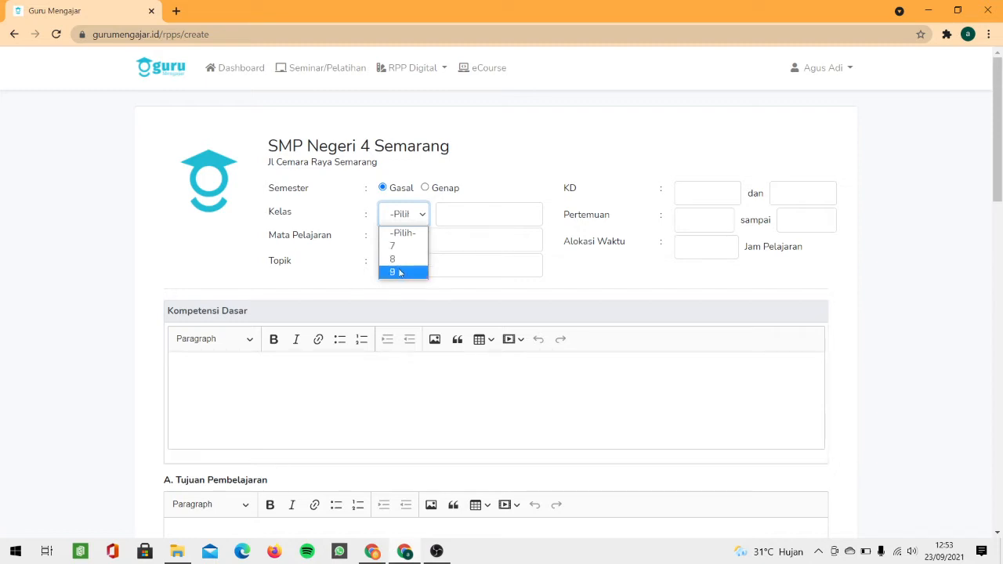
pyautogui.click(396, 246)
pyautogui.click(450, 210)
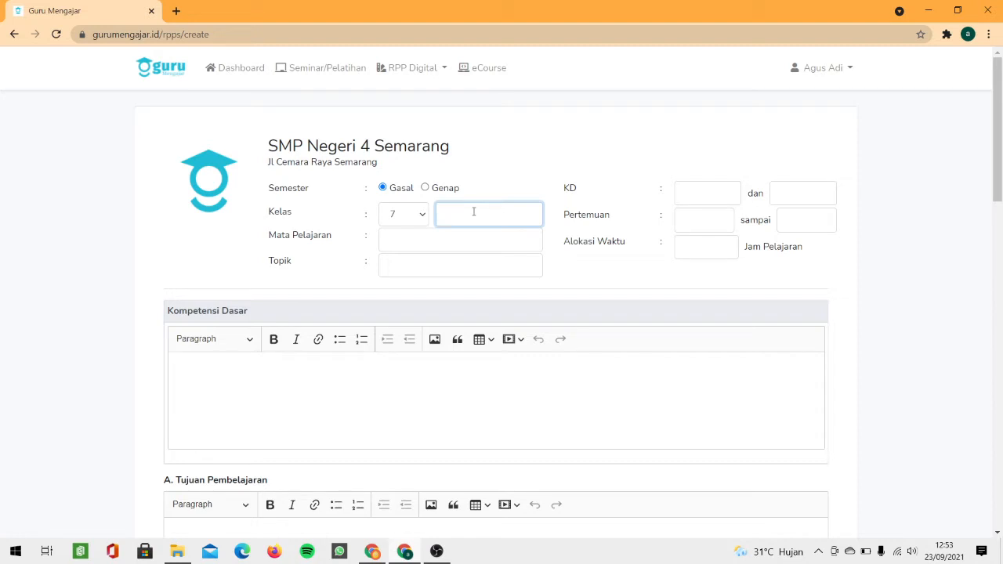
pyautogui.write('A')
pyautogui.press('BackSpace')
pyautogui.write('MIPA 1')
pyautogui.moveTo(474, 213); pyautogui.dragTo(446, 211)
pyautogui.press('BackSpace')
pyautogui.write('A')
# Step: Enter subject Bahasa Indonesia and topic Pidato
pyautogui.click(403, 246)
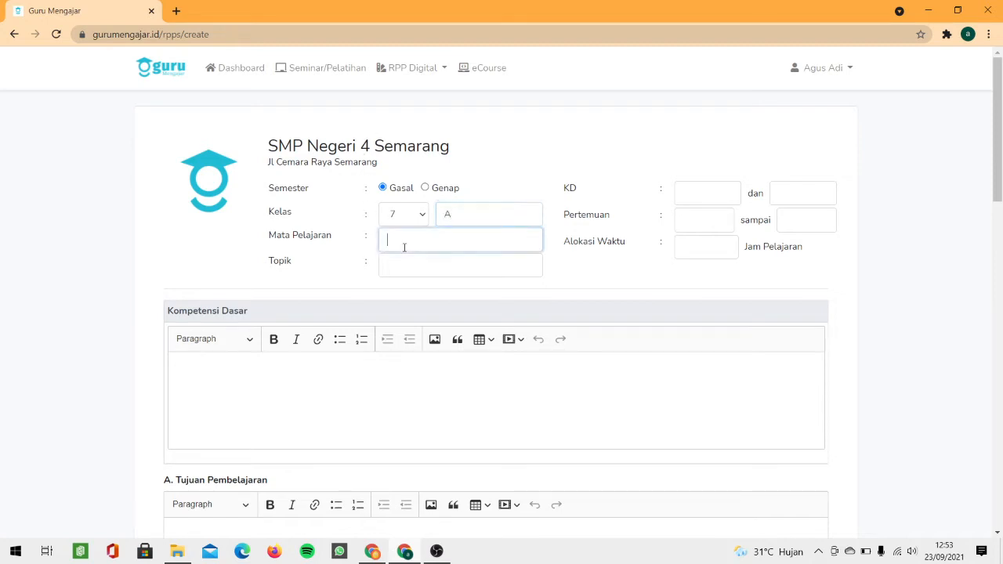
pyautogui.write('Bahasa Indonesia')
pyautogui.click(441, 266)
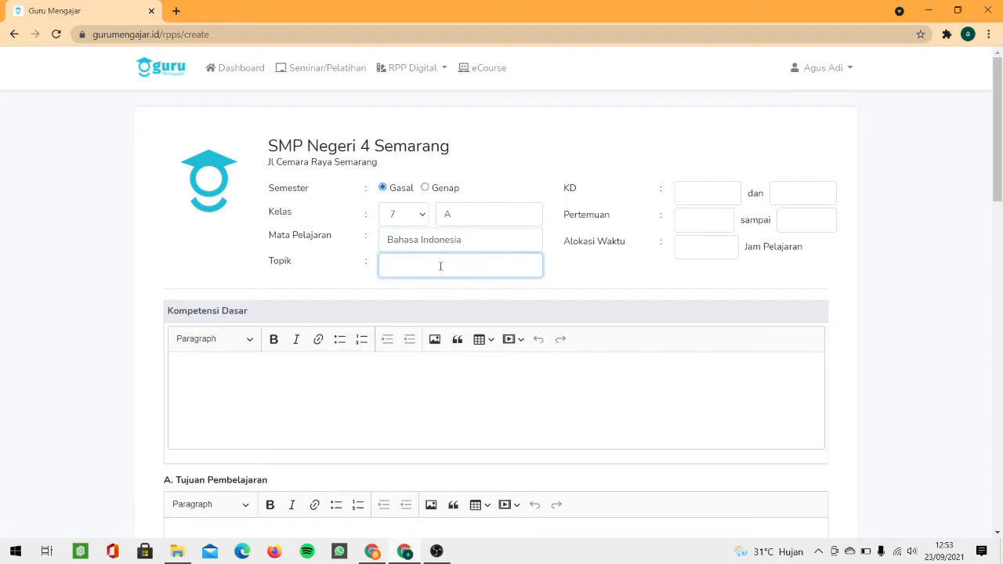
pyautogui.write('Pidato')
pyautogui.click(680, 201)
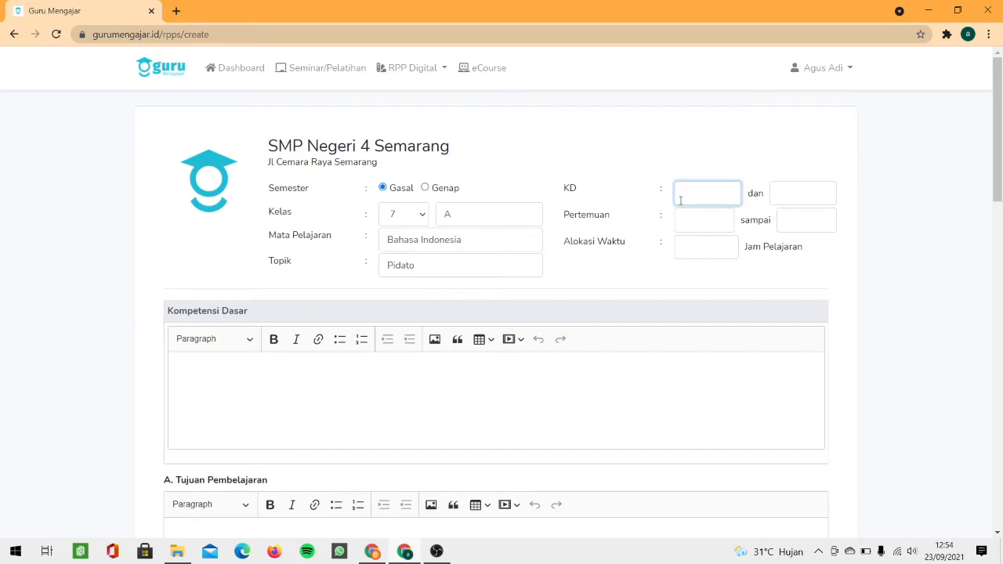
# Step: Fill in the KD numbers 3.1 and 4.1
pyautogui.write('3.1')
pyautogui.press('Tab')
pyautogui.write('4')
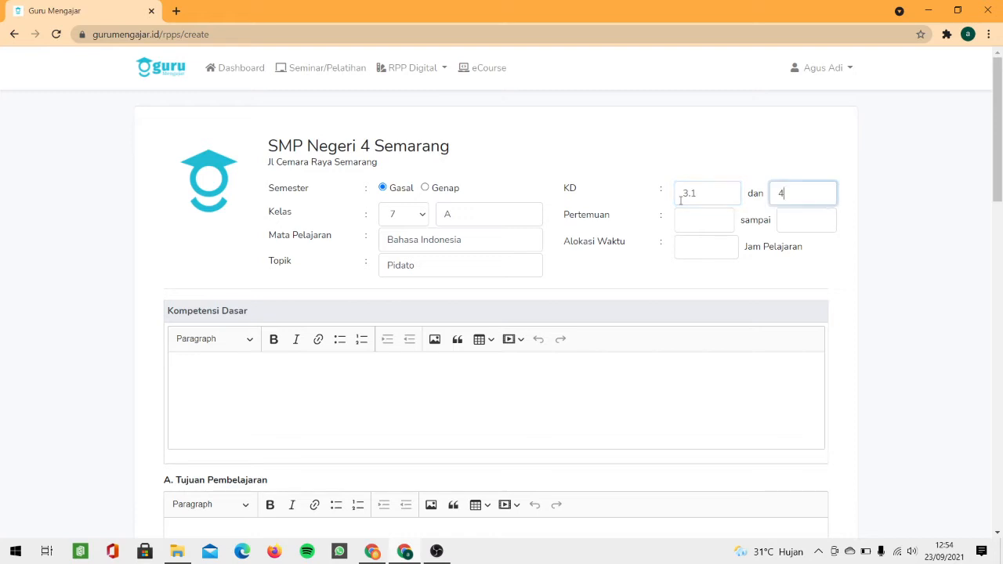
pyautogui.write('.1')
pyautogui.click(632, 125)
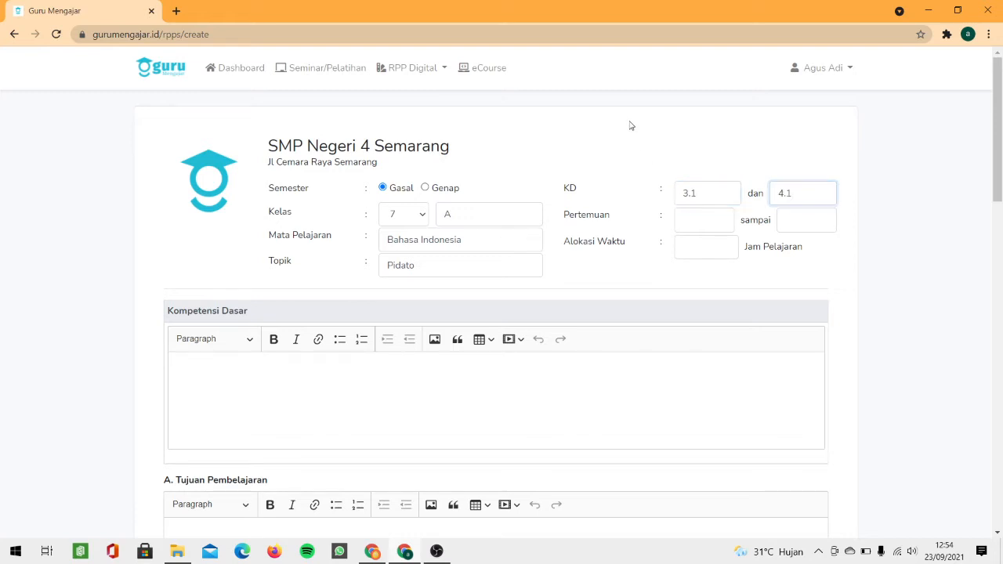
# Step: Set the meetings (Pertemuan) to 4 through 5
pyautogui.click(685, 220)
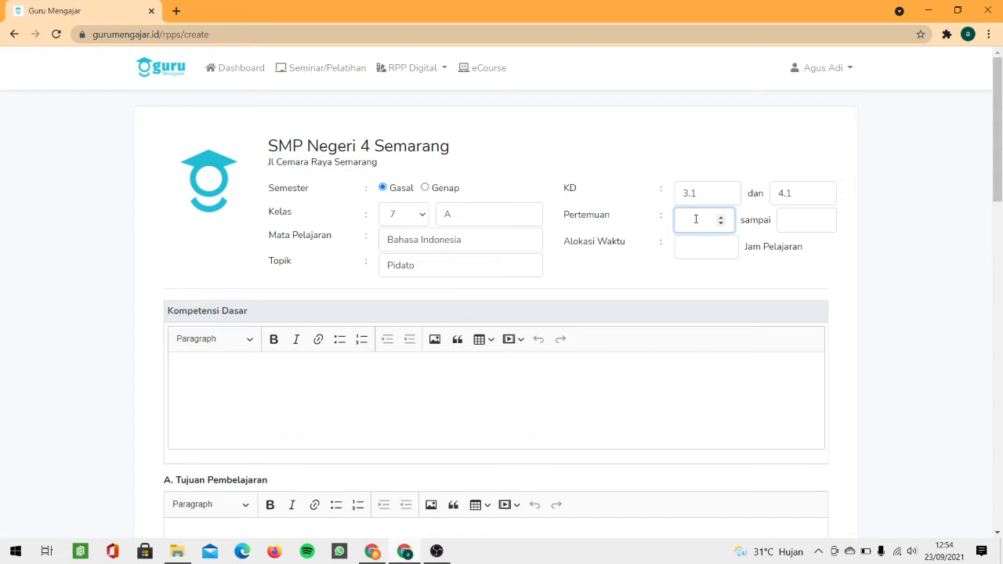
pyautogui.write('4')
pyautogui.click(803, 227)
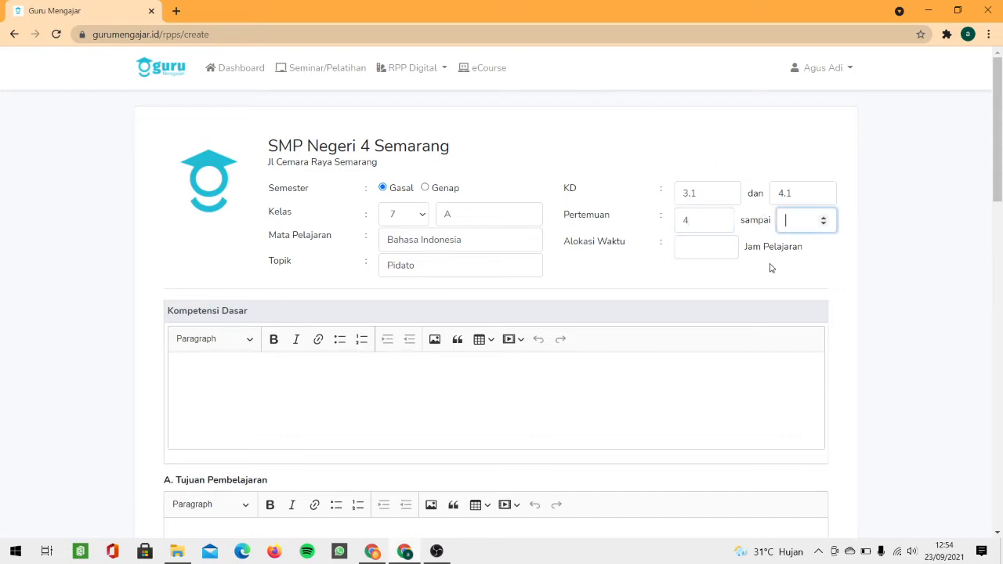
pyautogui.click(769, 269)
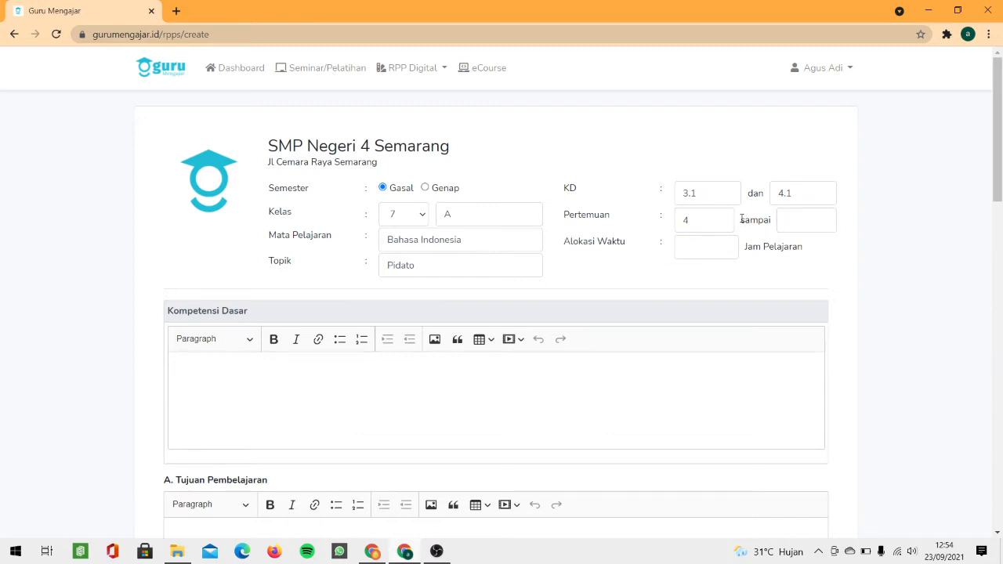
pyautogui.moveTo(741, 219); pyautogui.dragTo(837, 222)
pyautogui.click(829, 267)
pyautogui.moveTo(704, 220); pyautogui.dragTo(672, 223)
pyautogui.press('BackSpace')
pyautogui.write('4')
pyautogui.click(800, 221)
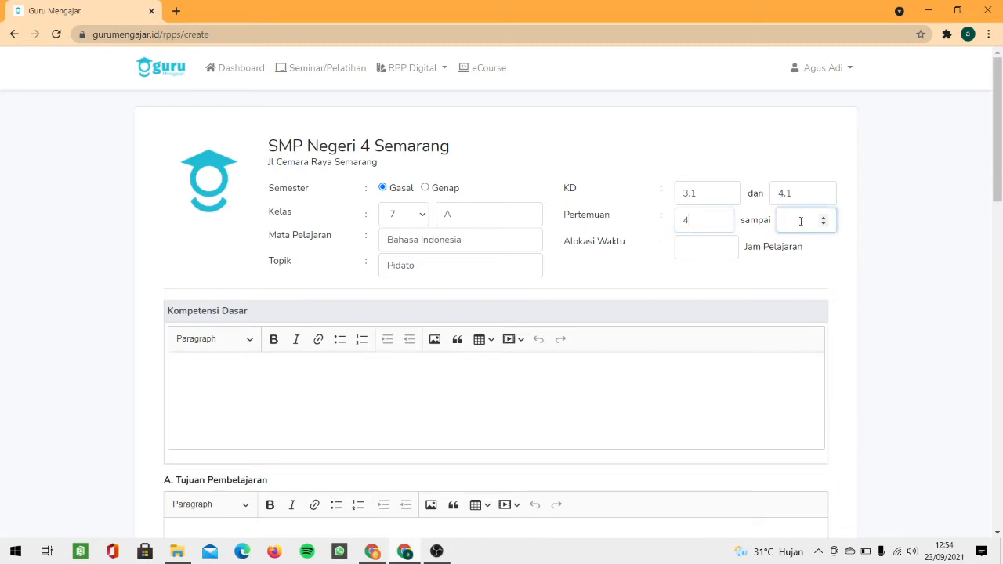
pyautogui.write('5')
pyautogui.moveTo(676, 226); pyautogui.dragTo(810, 220)
# Step: Enter 45 in the Alokasi Waktu field and scroll down to the signature block
pyautogui.click(810, 286)
pyautogui.click(705, 248)
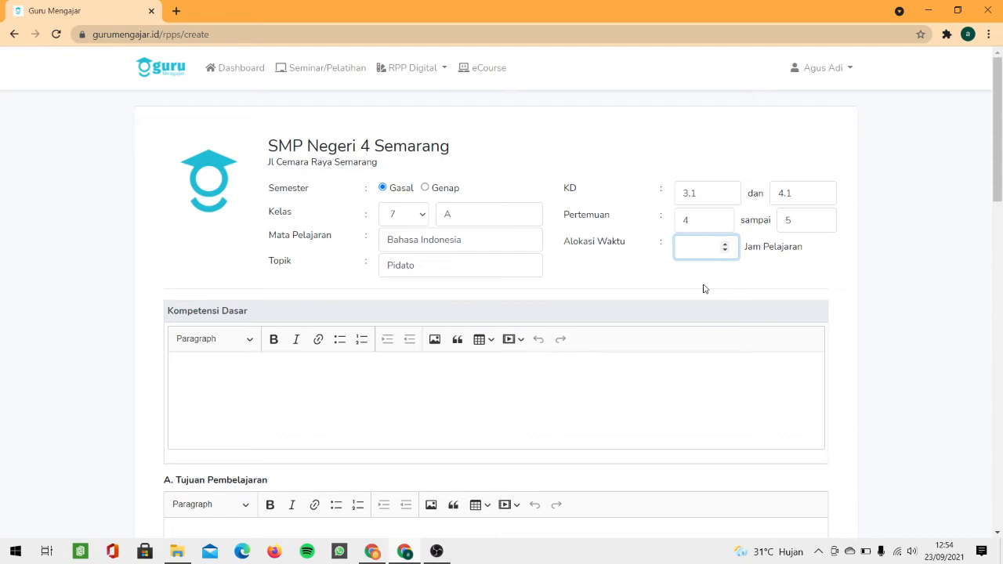
pyautogui.write('45')
pyautogui.click(713, 273)
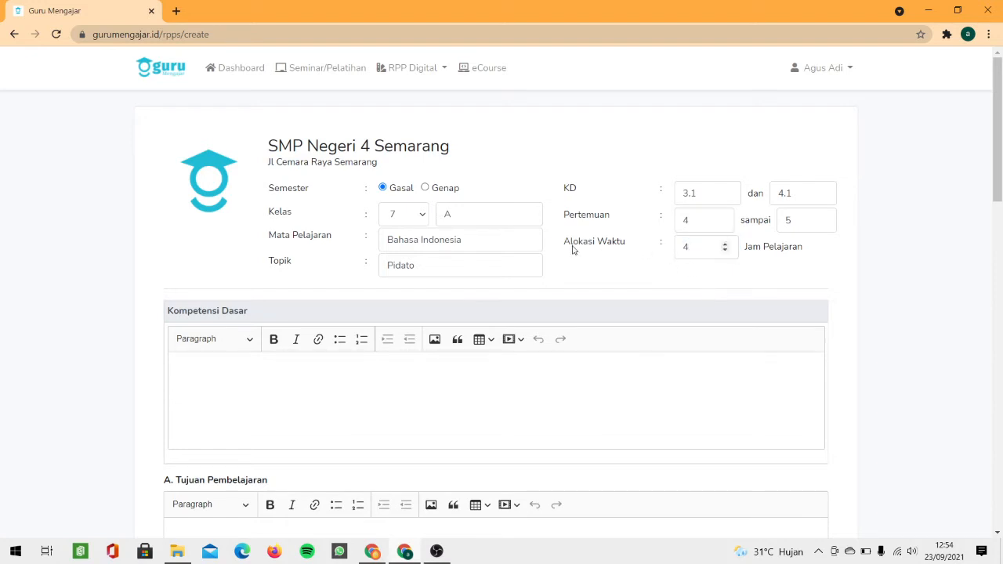
pyautogui.moveTo(274, 192); pyautogui.dragTo(663, 287)
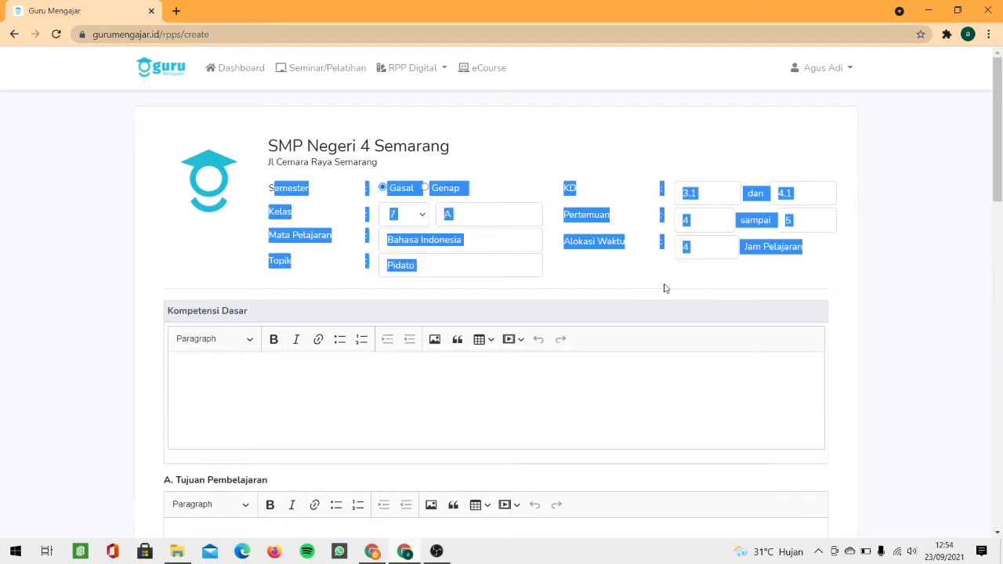
pyautogui.scroll(-15, 663, 286)
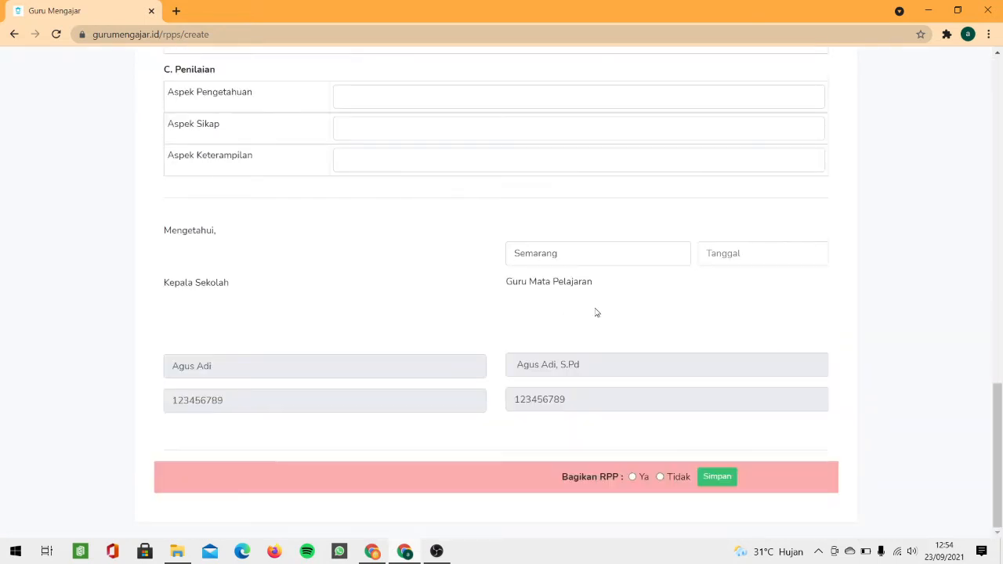
pyautogui.click(525, 253)
# Step: Set the signature date beside Semarang to 2021-09-23
pyautogui.moveTo(561, 253); pyautogui.dragTo(502, 258)
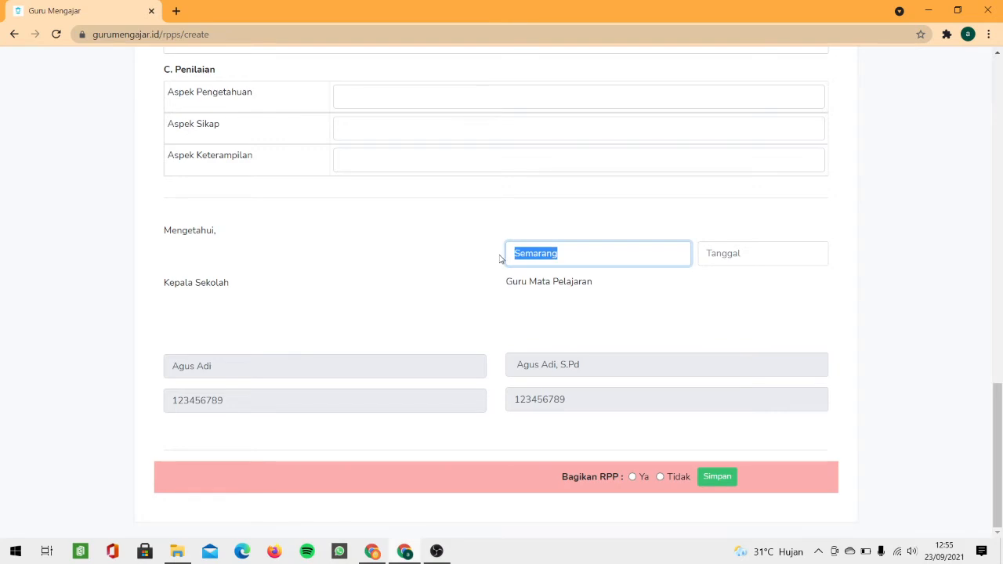
pyautogui.click(557, 273)
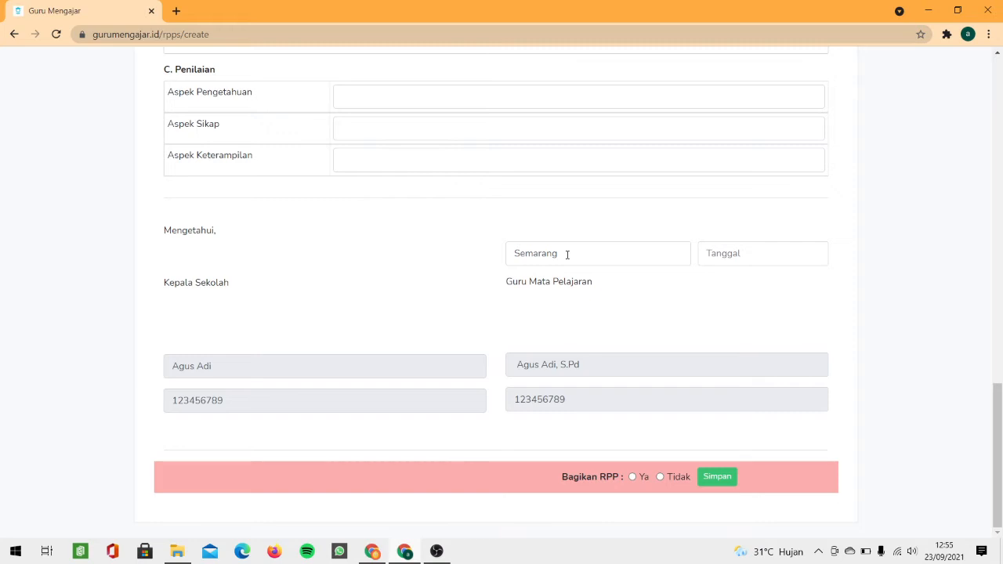
pyautogui.moveTo(570, 255); pyautogui.dragTo(508, 253)
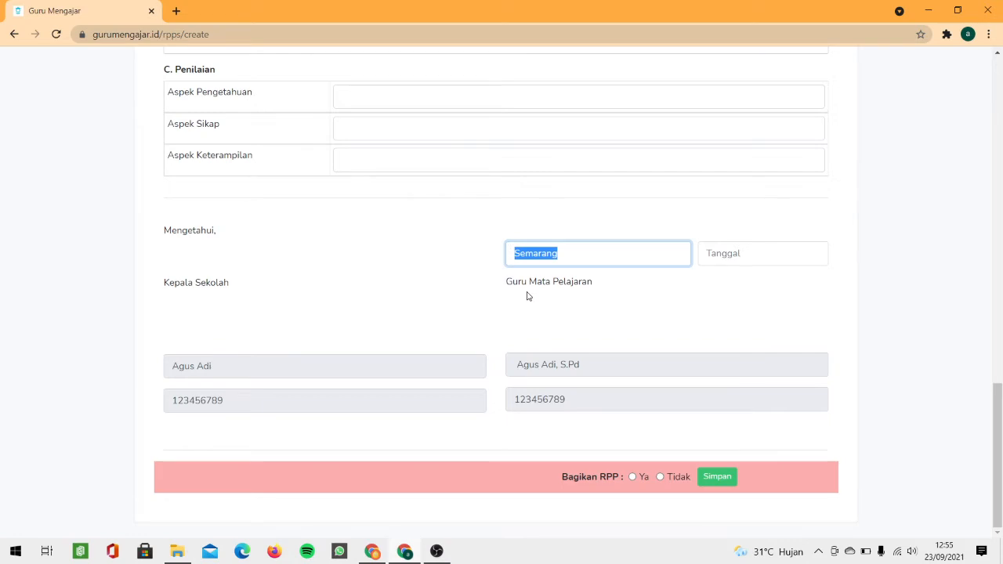
pyautogui.click(529, 294)
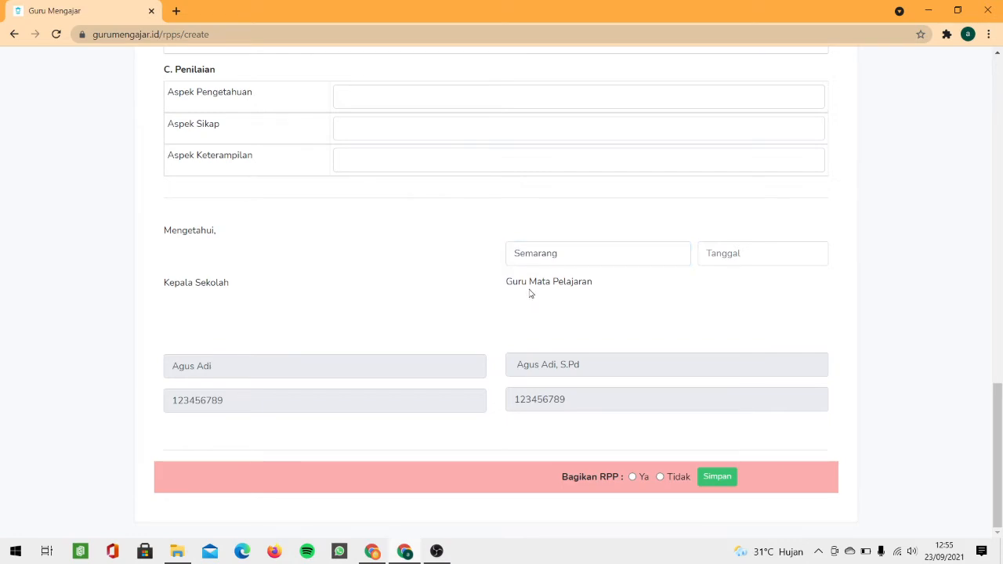
pyautogui.click(715, 253)
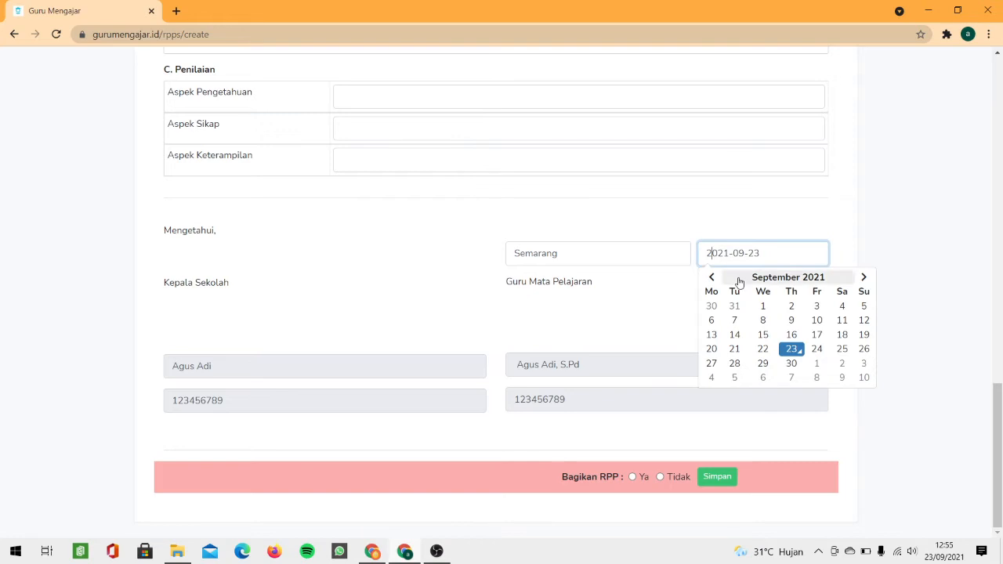
# Step: Close the calendar keeping 2021-09-23, review the form, and try to save
pyautogui.click(792, 353)
pyautogui.scroll(15, 705, 315)
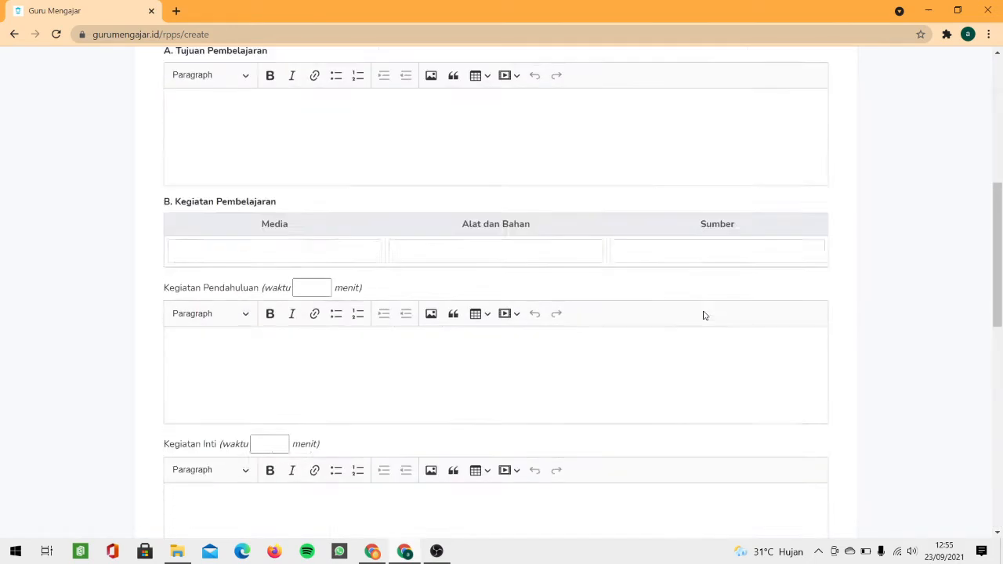
pyautogui.scroll(2, 327, 208)
pyautogui.moveTo(261, 146); pyautogui.dragTo(705, 290)
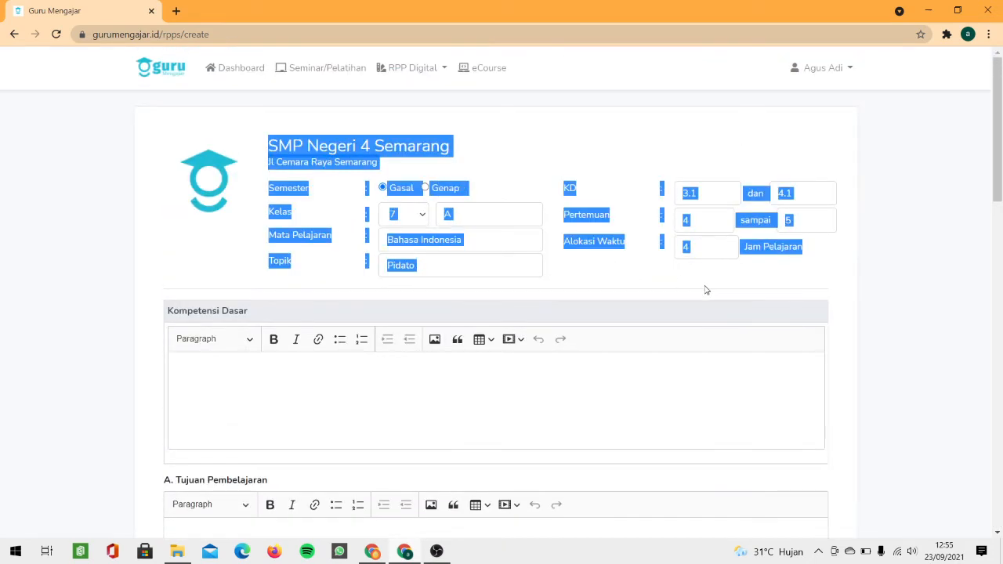
pyautogui.scroll(-10, 698, 287)
pyautogui.scroll(-3, 698, 287)
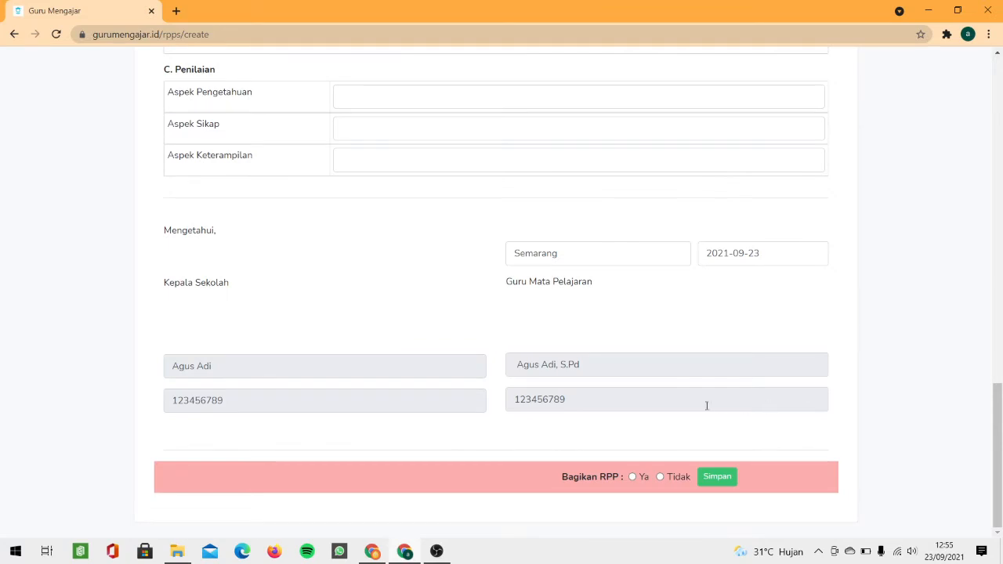
pyautogui.click(705, 475)
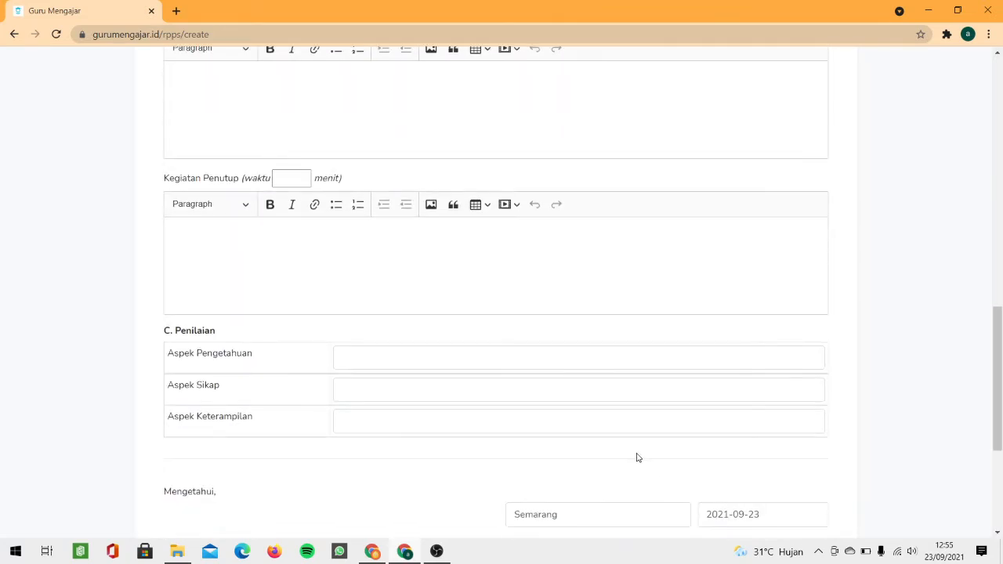
# Step: Scroll through the form and Kompetensi Dasar editor to find the required Bagikan RPP choice
pyautogui.scroll(8, 439, 213)
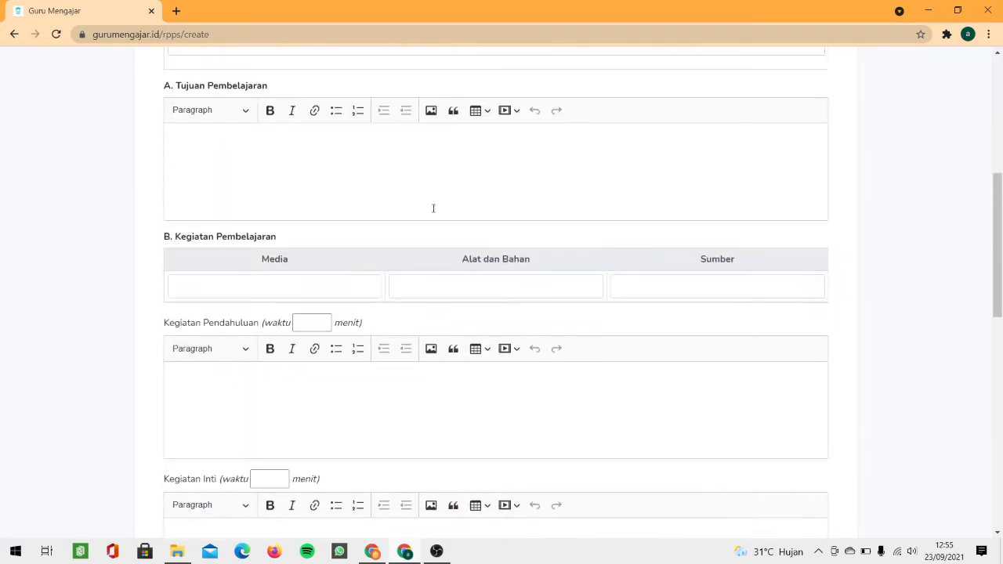
pyautogui.scroll(3, 370, 192)
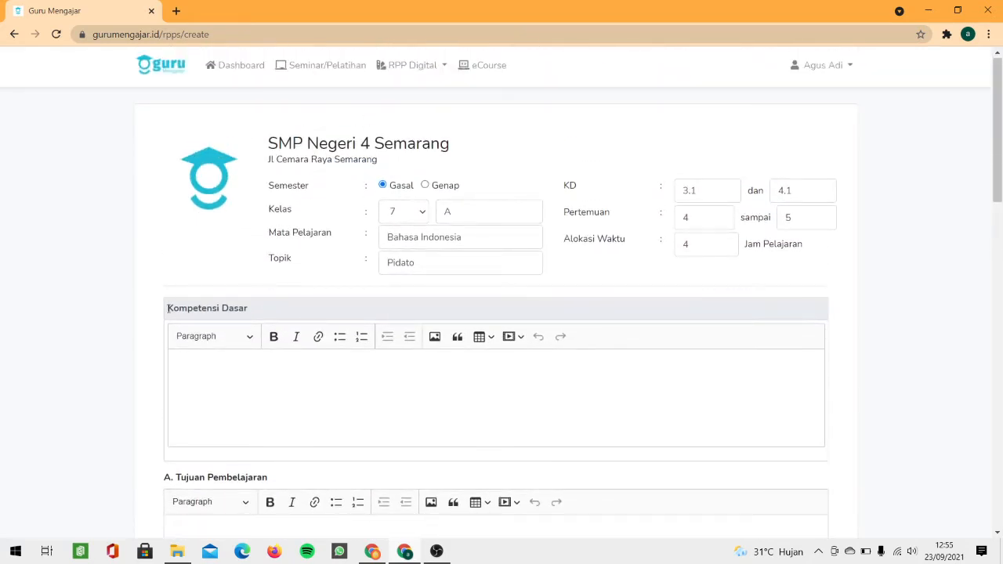
pyautogui.moveTo(167, 302); pyautogui.dragTo(206, 356)
pyautogui.click(235, 394)
pyautogui.scroll(-9, 235, 395)
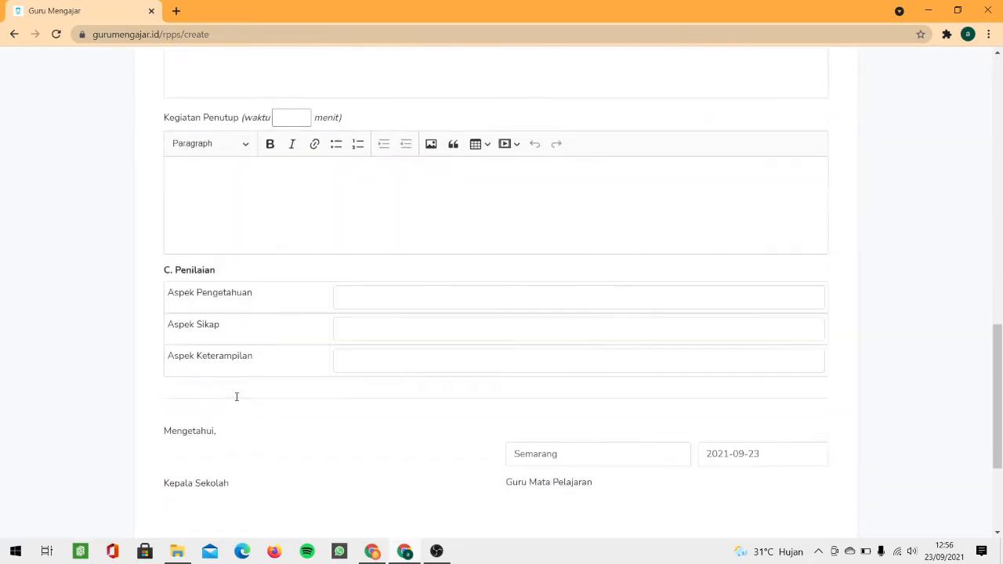
pyautogui.scroll(2, 236, 397)
pyautogui.scroll(8, 236, 397)
pyautogui.scroll(-7, 235, 401)
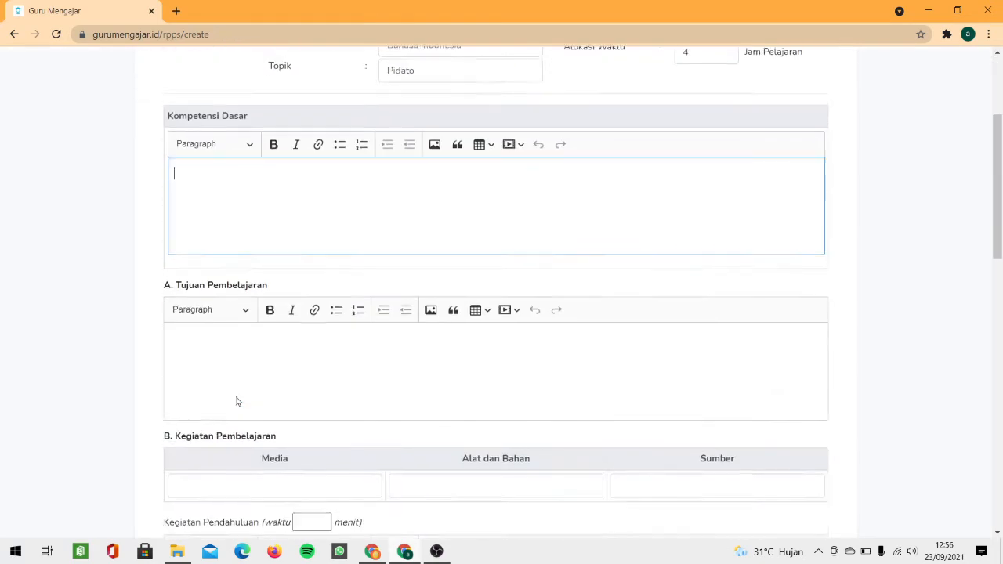
pyautogui.scroll(8, 235, 396)
pyautogui.click(235, 396)
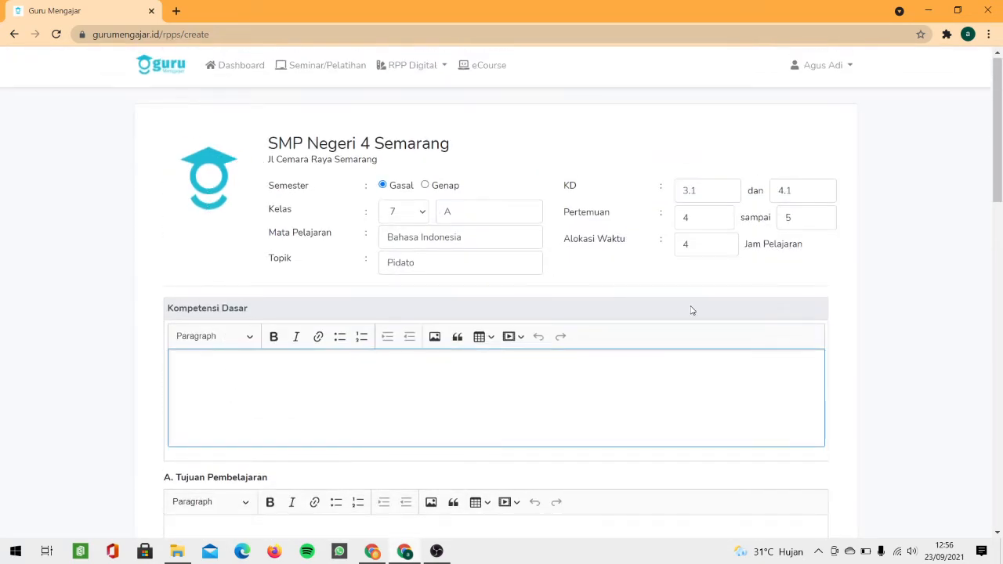
pyautogui.scroll(-4, 596, 402)
pyautogui.scroll(-10, 596, 402)
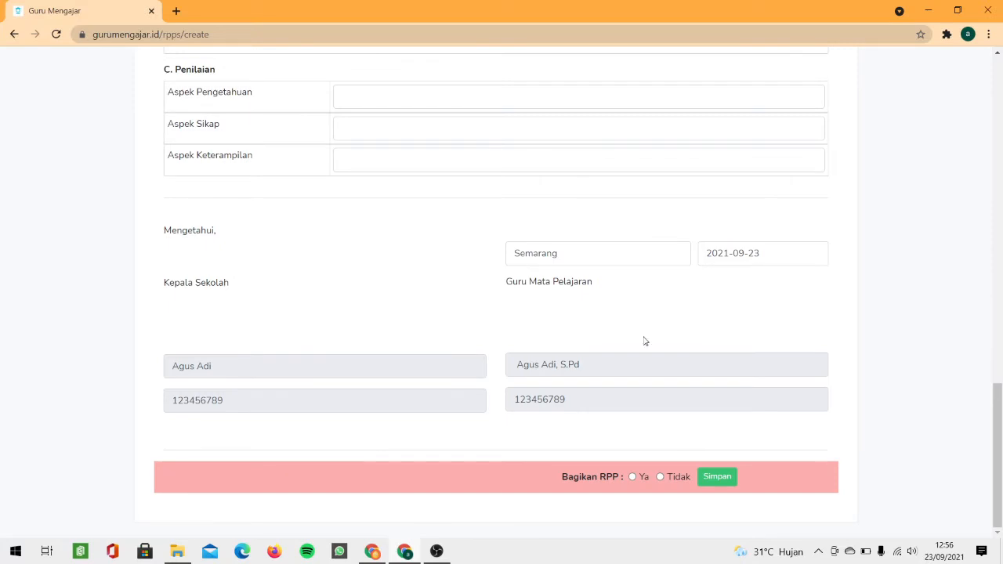
pyautogui.scroll(4, 489, 344)
pyautogui.scroll(4, 489, 342)
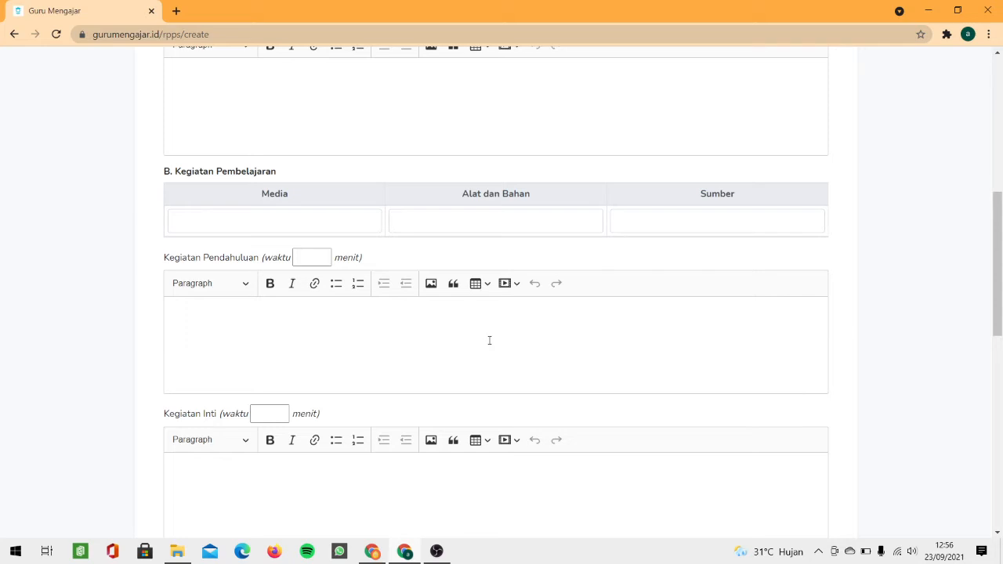
pyautogui.scroll(-8, 489, 340)
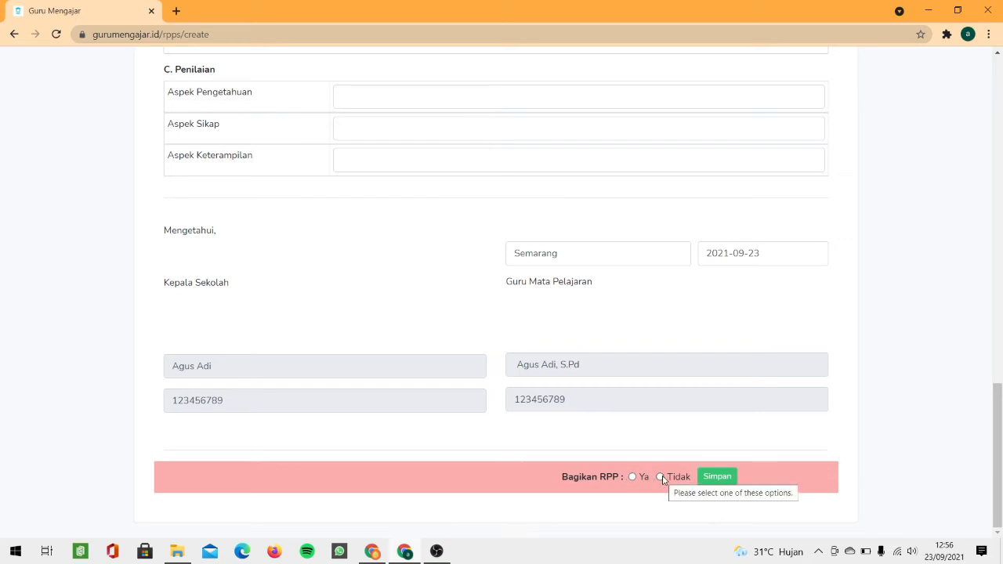
# Step: Save the class 7 Pidato plan with Bagikan RPP set to Tidak
pyautogui.scroll(2, 462, 323)
pyautogui.scroll(-3, 525, 348)
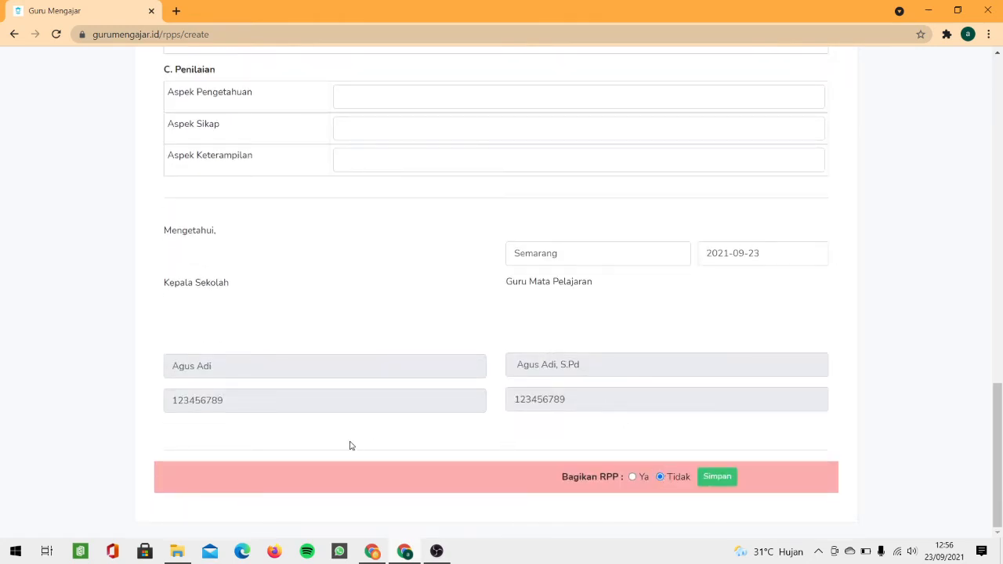
pyautogui.click(717, 477)
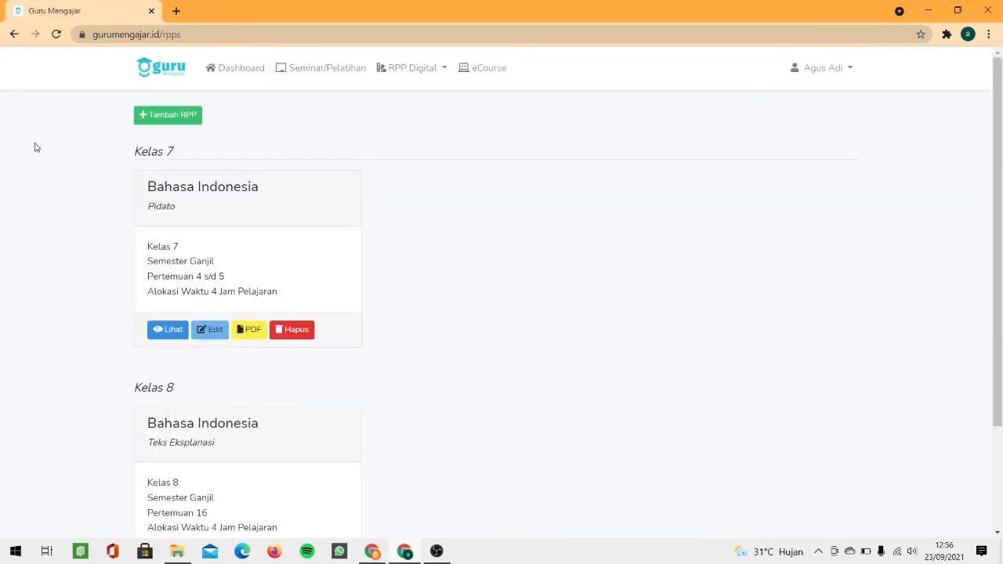
# Step: Review the new Kelas 7 Pidato card in the My RPP list
pyautogui.moveTo(153, 187); pyautogui.dragTo(243, 194)
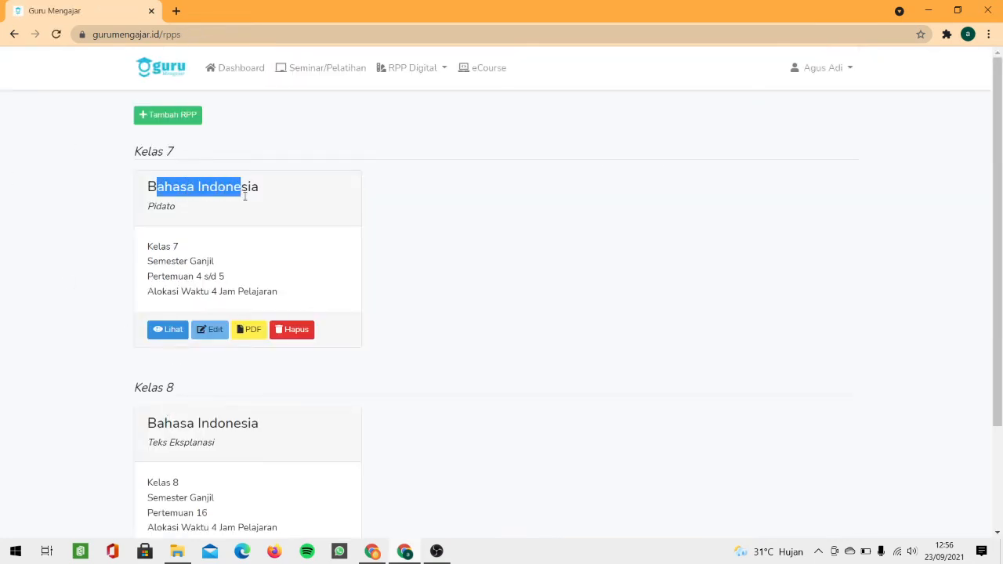
pyautogui.moveTo(177, 208); pyautogui.dragTo(147, 207)
pyautogui.scroll(-2, 202, 224)
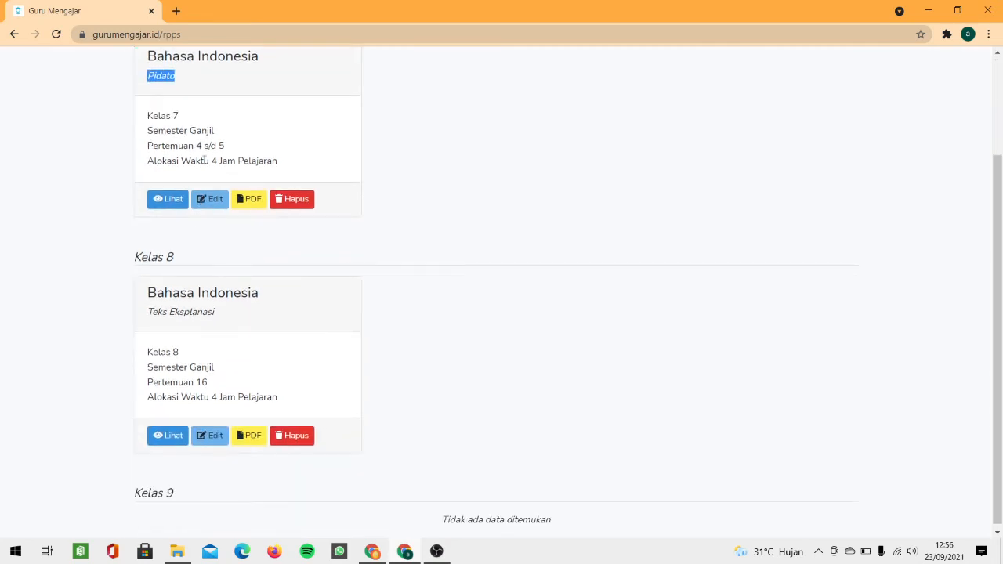
pyautogui.click(206, 156)
pyautogui.scroll(2, 177, 181)
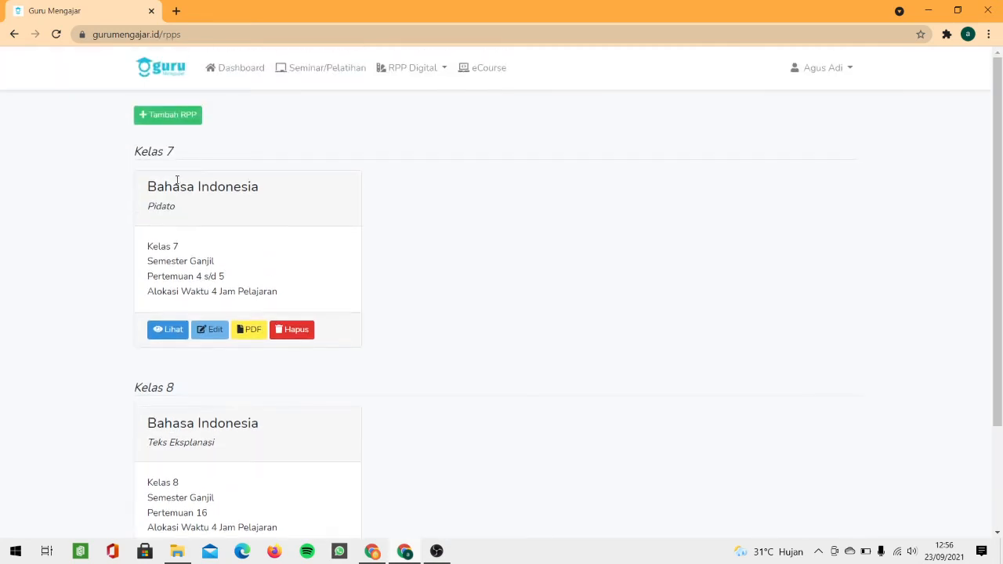
# Step: Open the class 7 Pidato plan's edit form, look through it, and go back unchanged
pyautogui.click(212, 330)
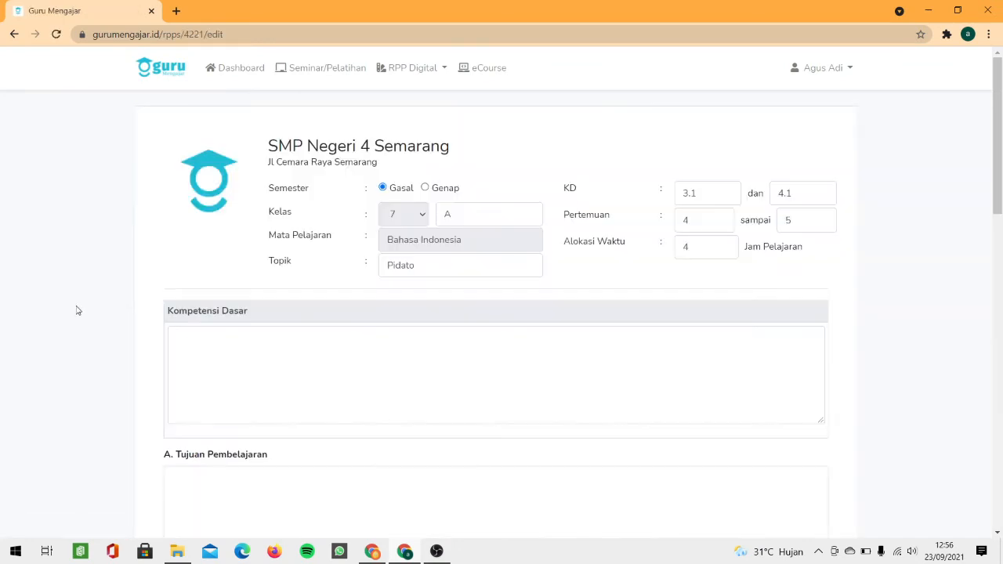
pyautogui.scroll(-1, 211, 322)
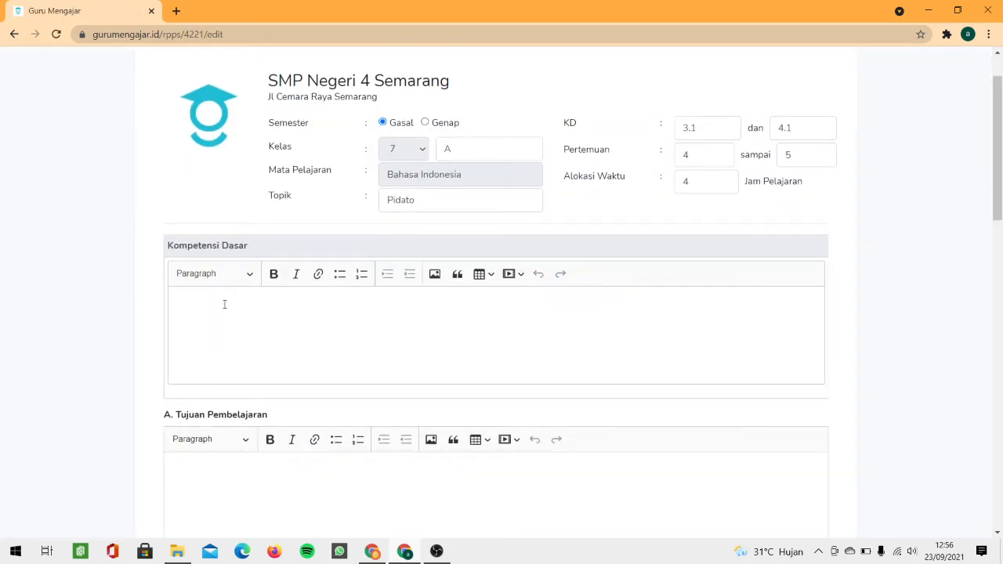
pyautogui.click(224, 304)
pyautogui.scroll(-7, 288, 317)
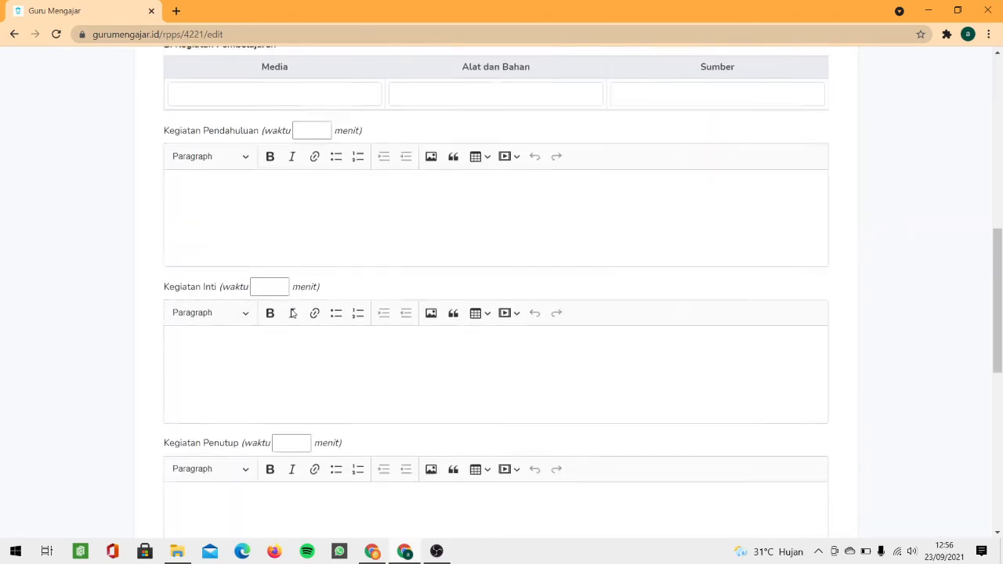
pyautogui.scroll(5, 291, 309)
pyautogui.scroll(-10, 291, 313)
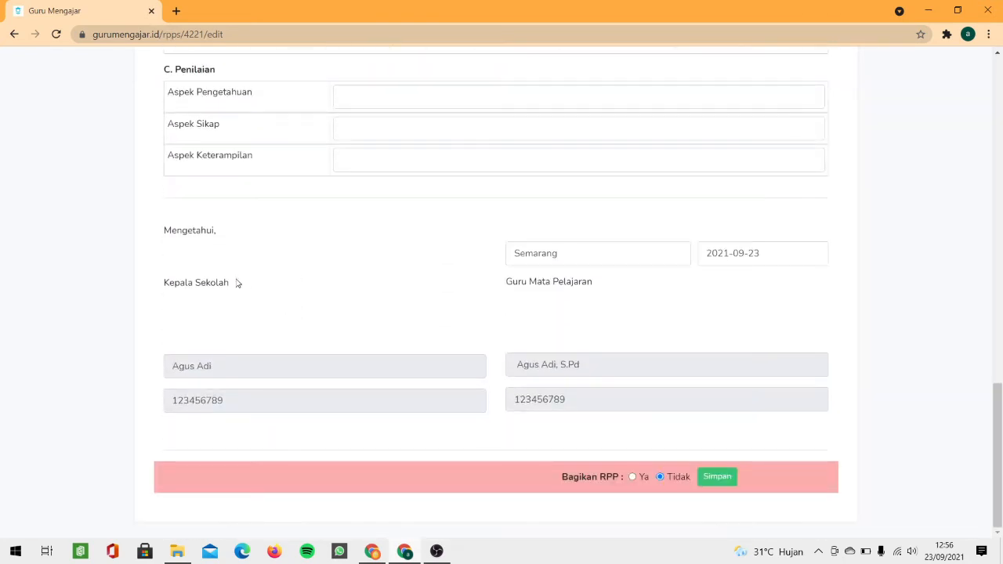
pyautogui.click(15, 34)
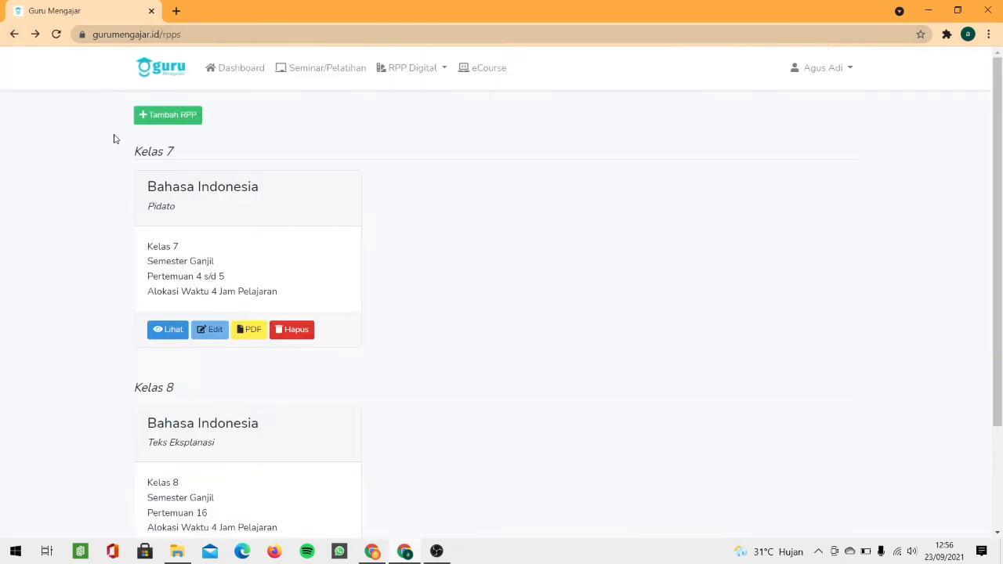
# Step: Open the Kelas 8 Teks Eksplanasi plan's edit form from the RPP list
pyautogui.scroll(-2, 110, 144)
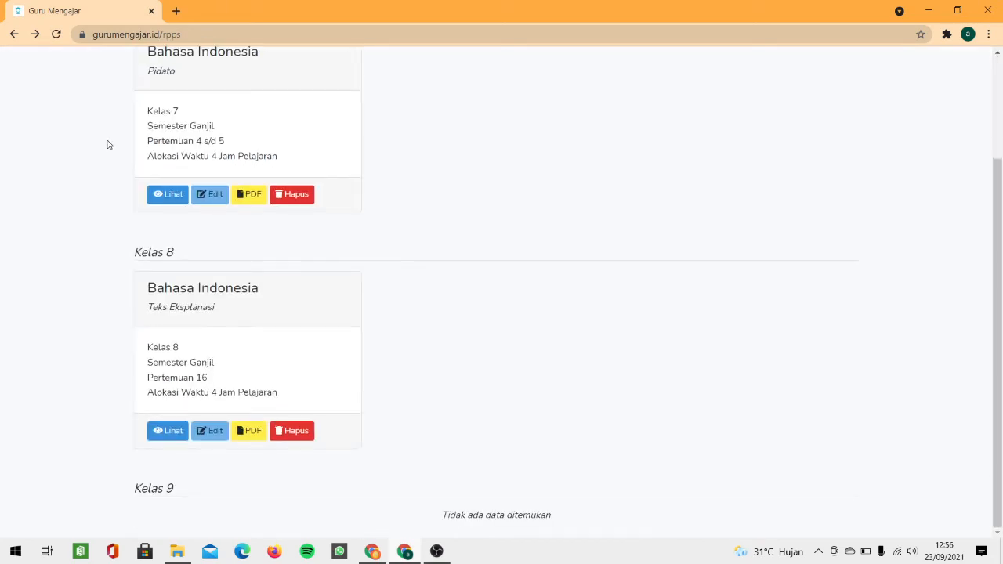
pyautogui.click(207, 430)
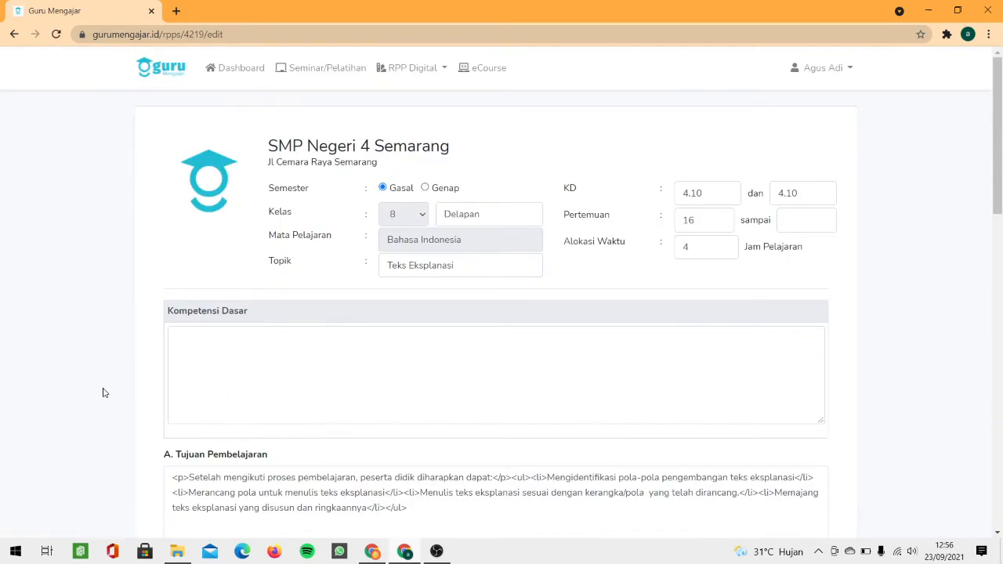
pyautogui.scroll(-3, 100, 367)
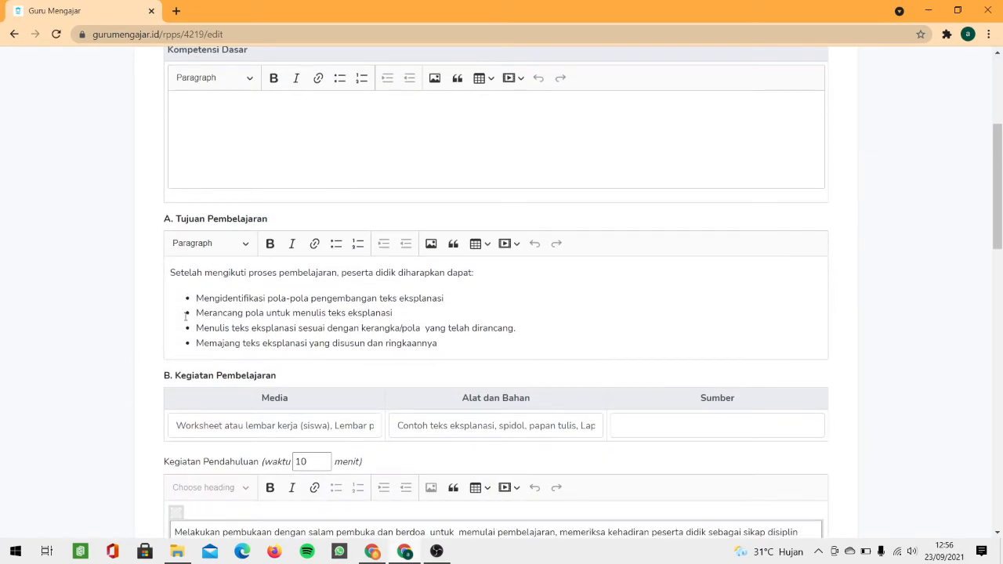
pyautogui.scroll(2, 203, 165)
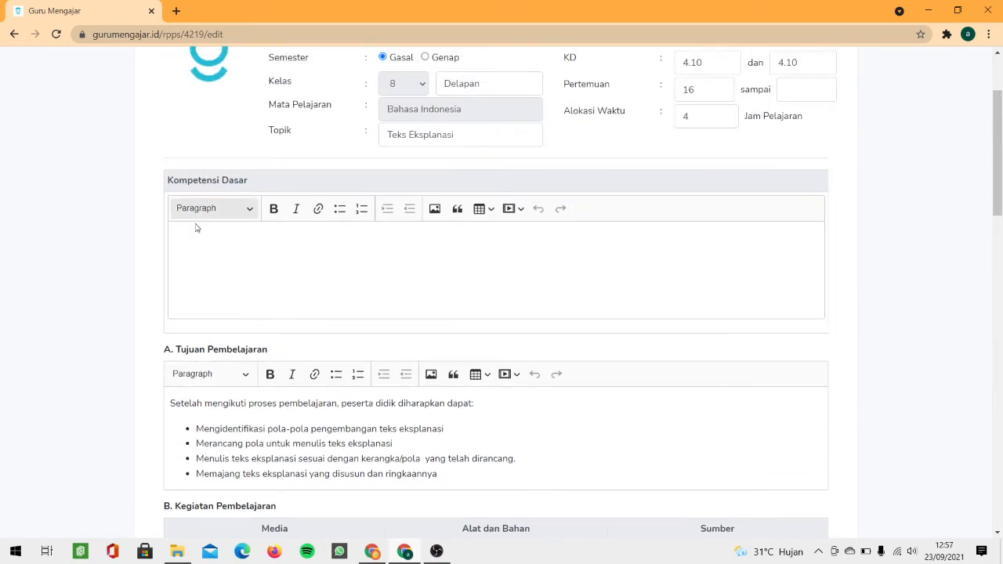
pyautogui.click(188, 244)
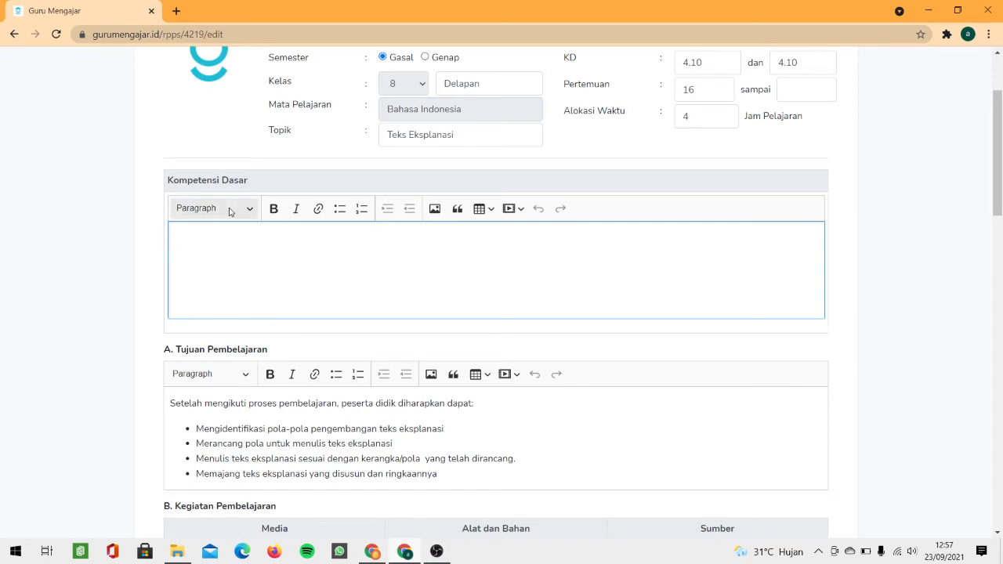
# Step: Look through its filled objectives, activities and assessment sections, including the empty Sumber field
pyautogui.scroll(-4, 257, 258)
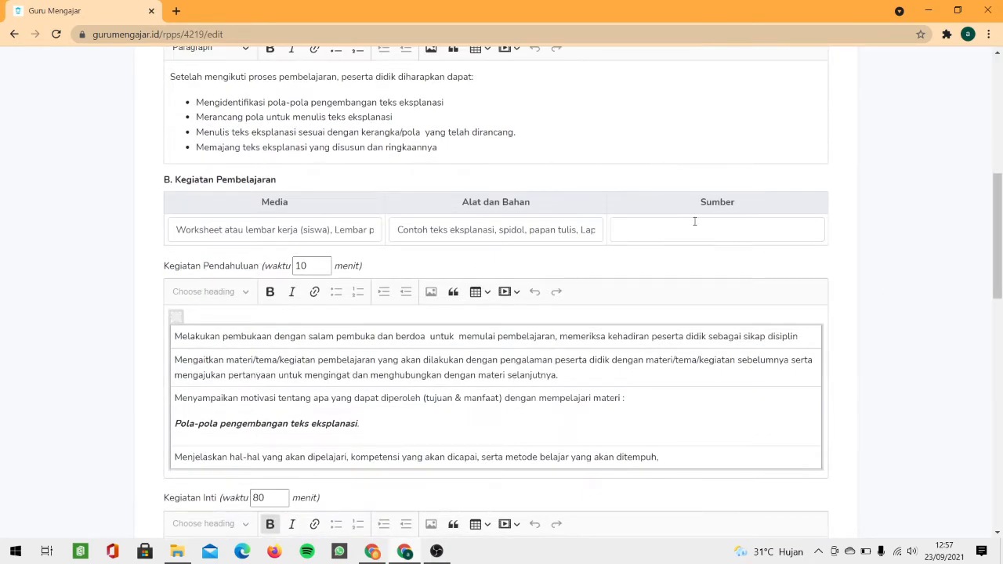
pyautogui.click(690, 228)
pyautogui.scroll(4, 389, 224)
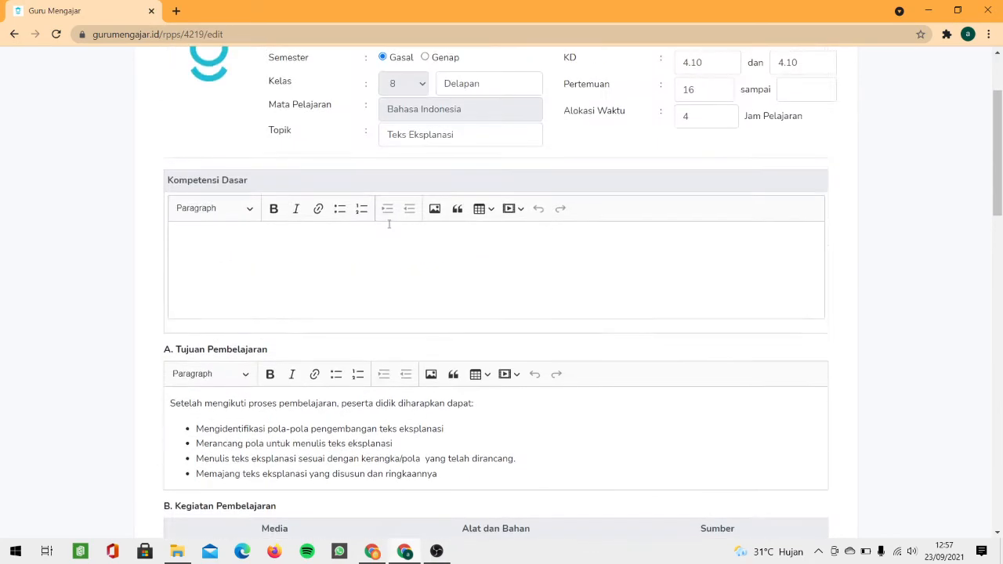
pyautogui.click(222, 259)
pyautogui.scroll(-11, 366, 287)
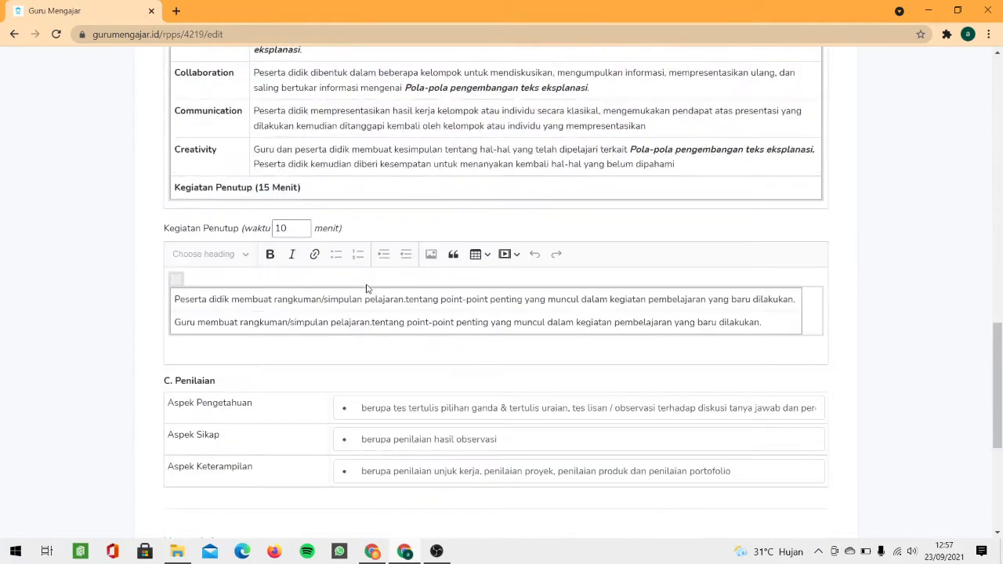
pyautogui.scroll(-4, 366, 288)
pyautogui.scroll(3, 371, 289)
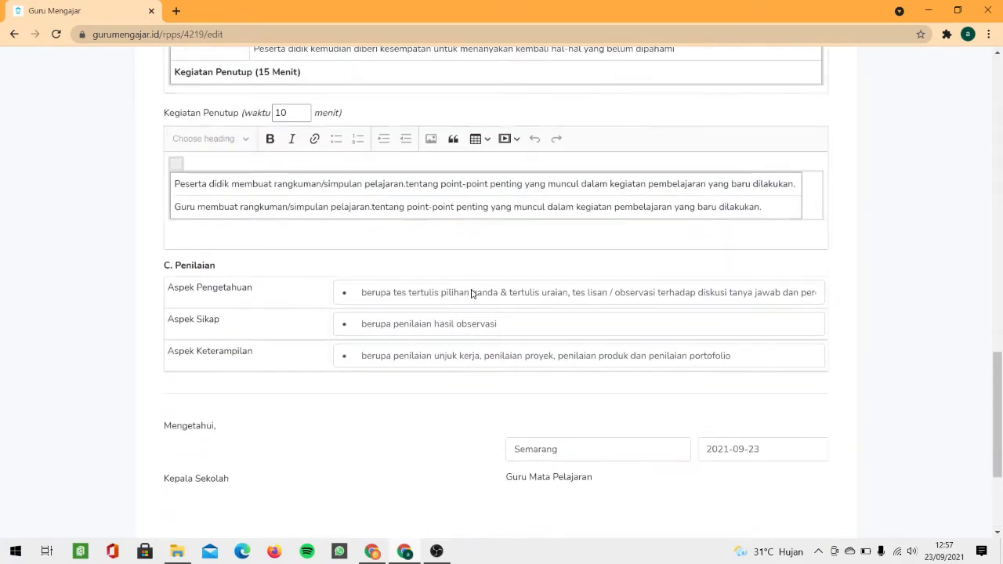
pyautogui.scroll(6, 471, 293)
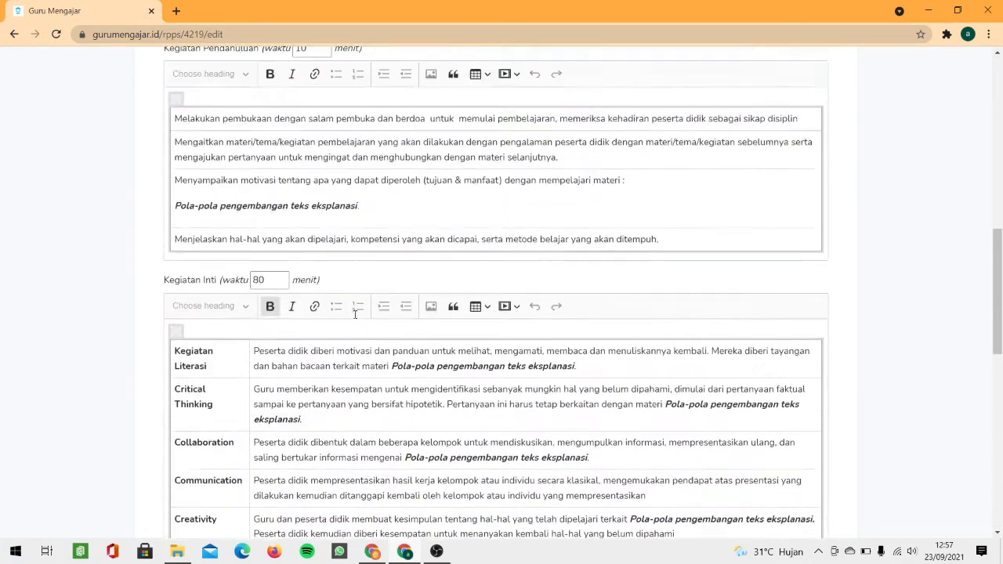
pyautogui.scroll(13, 355, 313)
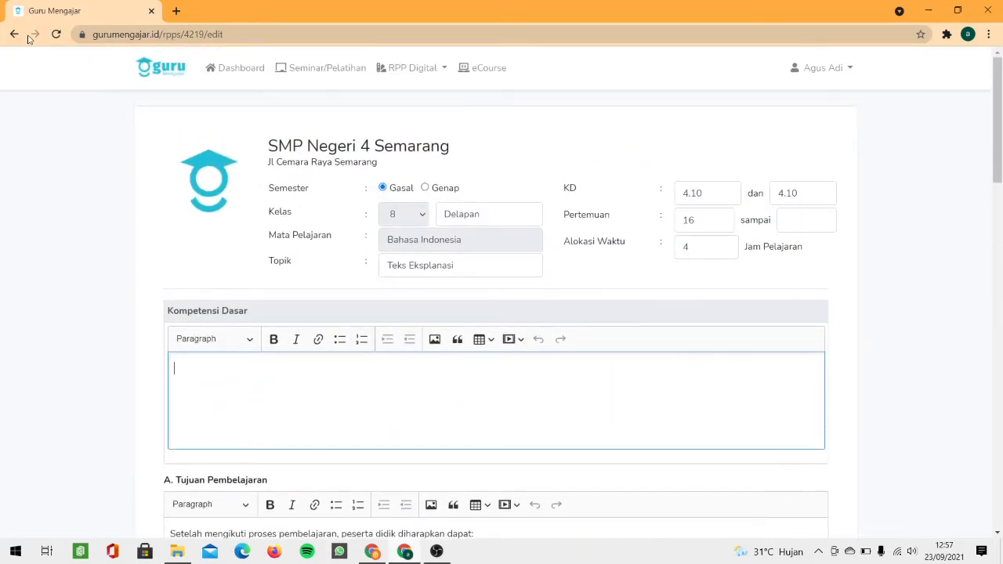
# Step: Back on My RPP, preview the Kelas 8 plan's two-page PDF, then close that tab
pyautogui.click(14, 34)
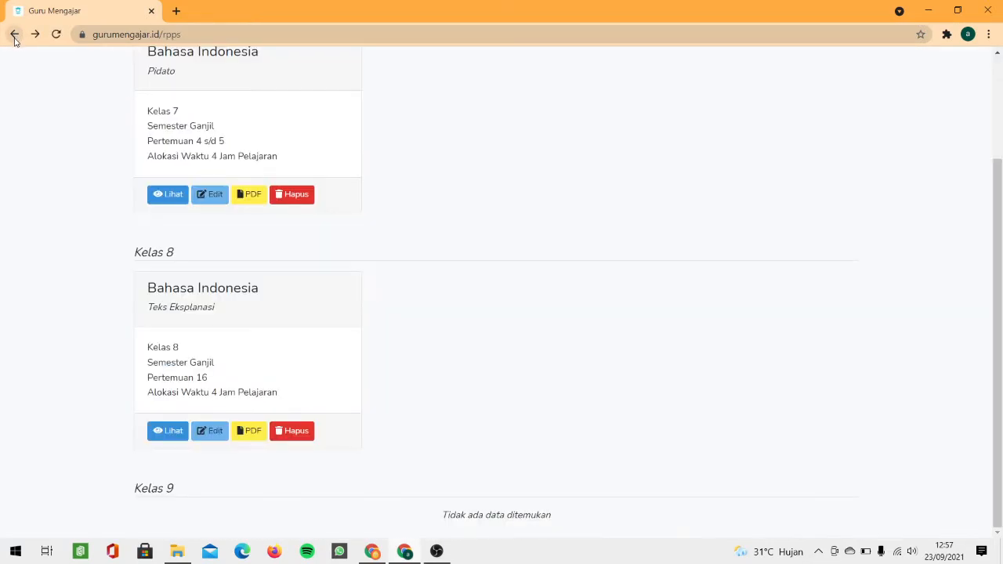
pyautogui.click(248, 435)
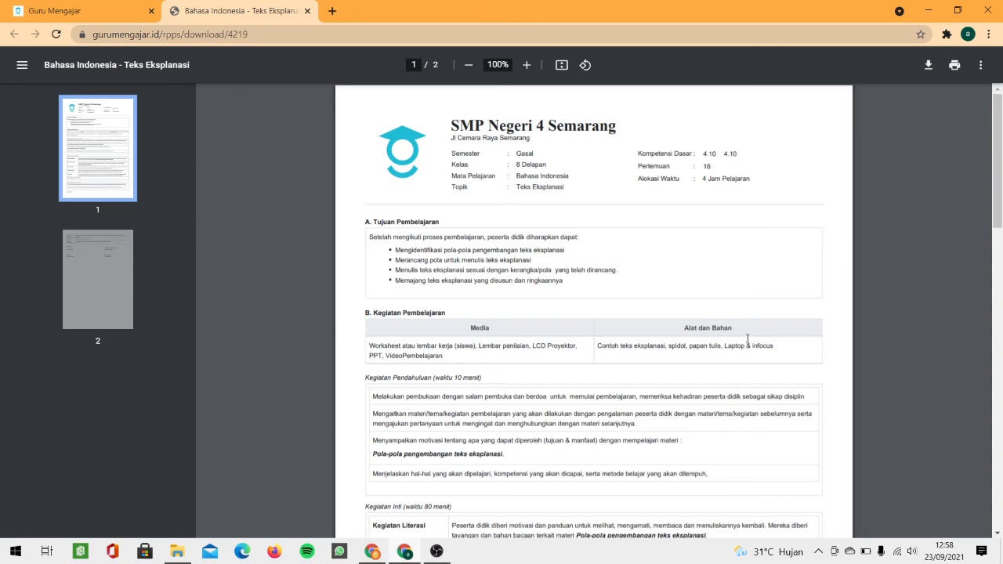
pyautogui.scroll(-4, 608, 328)
pyautogui.scroll(4, 584, 320)
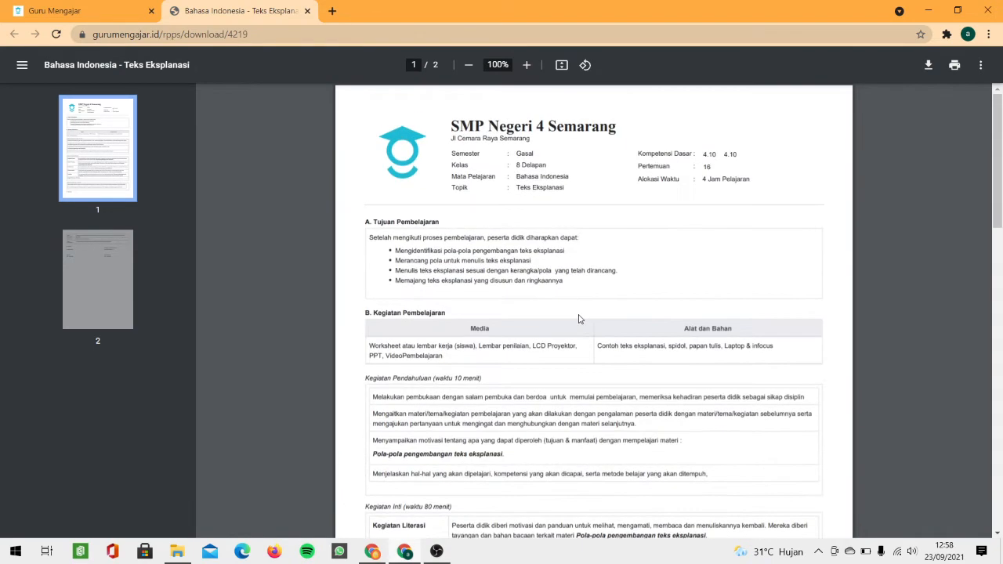
pyautogui.middleClick(241, 10)
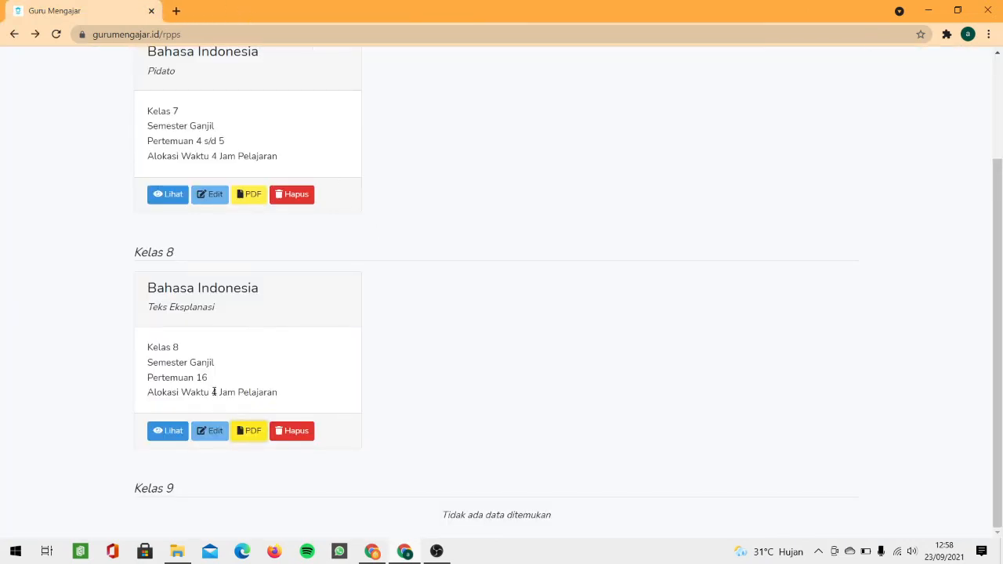
# Step: Fill the Kelas 8 plan's Sumber field with 'Buku Pelajaran' and save the plan
pyautogui.click(207, 430)
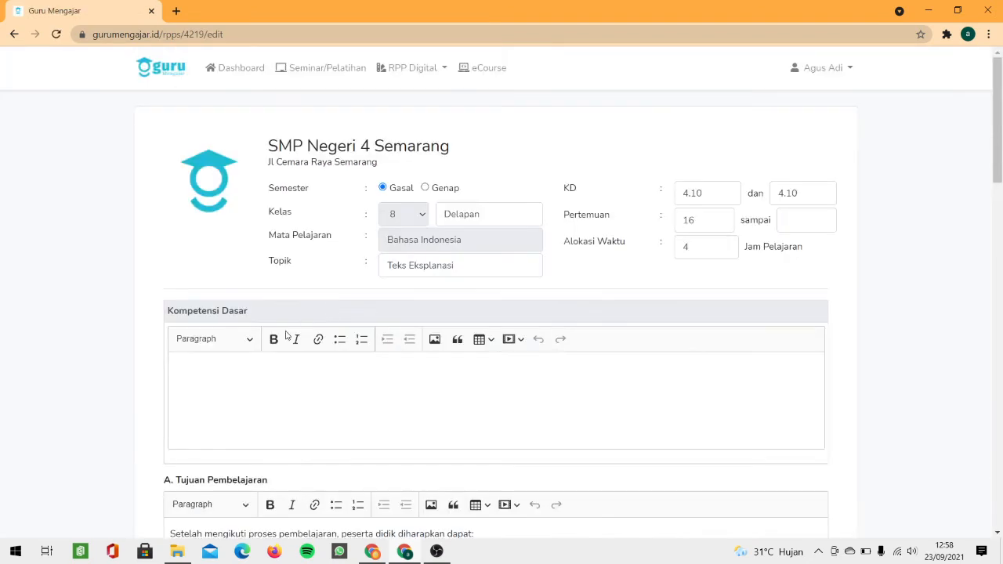
pyautogui.scroll(-5, 487, 342)
pyautogui.click(657, 298)
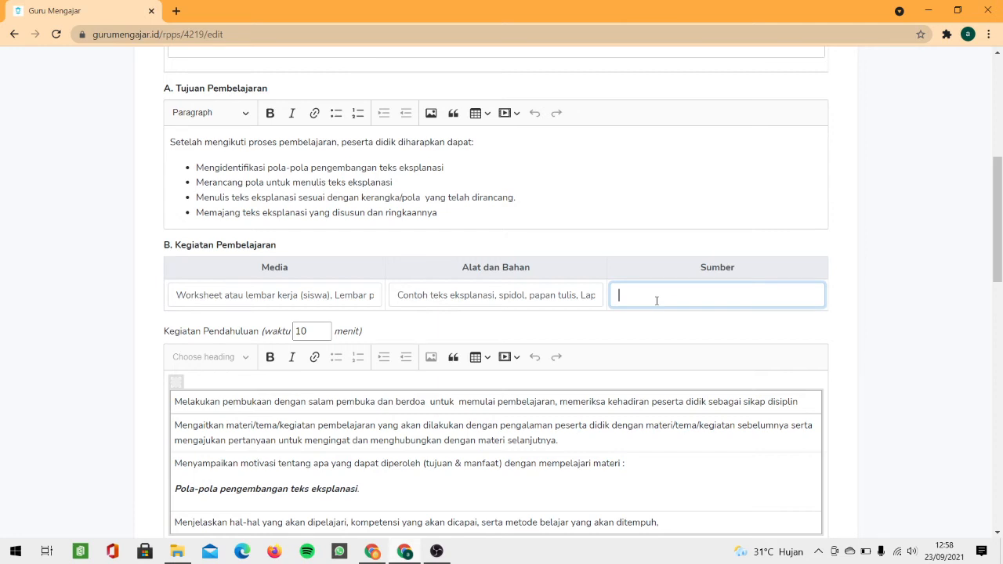
pyautogui.write('B')
pyautogui.write('uu')
pyautogui.write('u Pe')
pyautogui.write('la')
pyautogui.write('jara')
pyautogui.write('n')
pyautogui.click(594, 339)
pyautogui.scroll(-15, 595, 345)
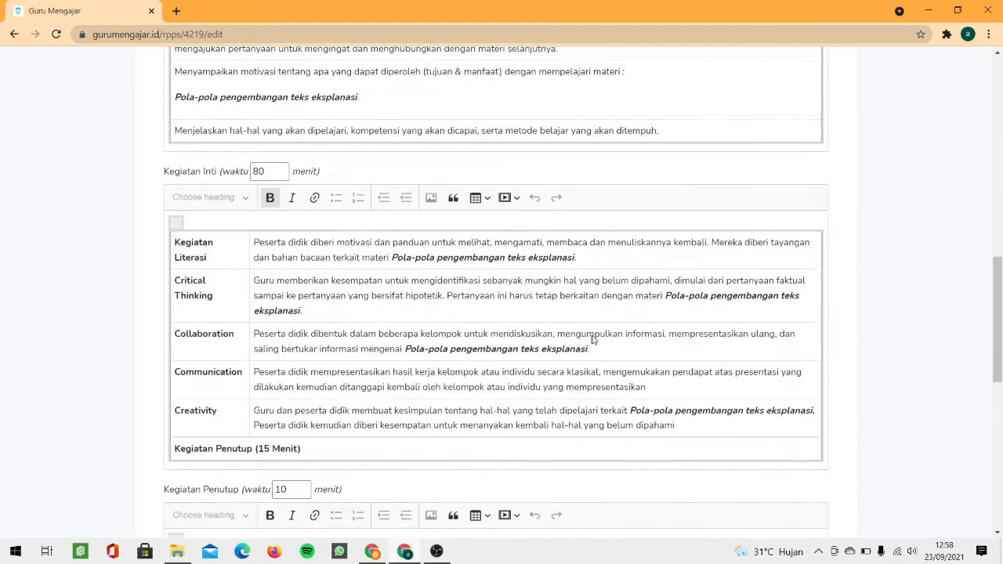
pyautogui.scroll(-1, 619, 376)
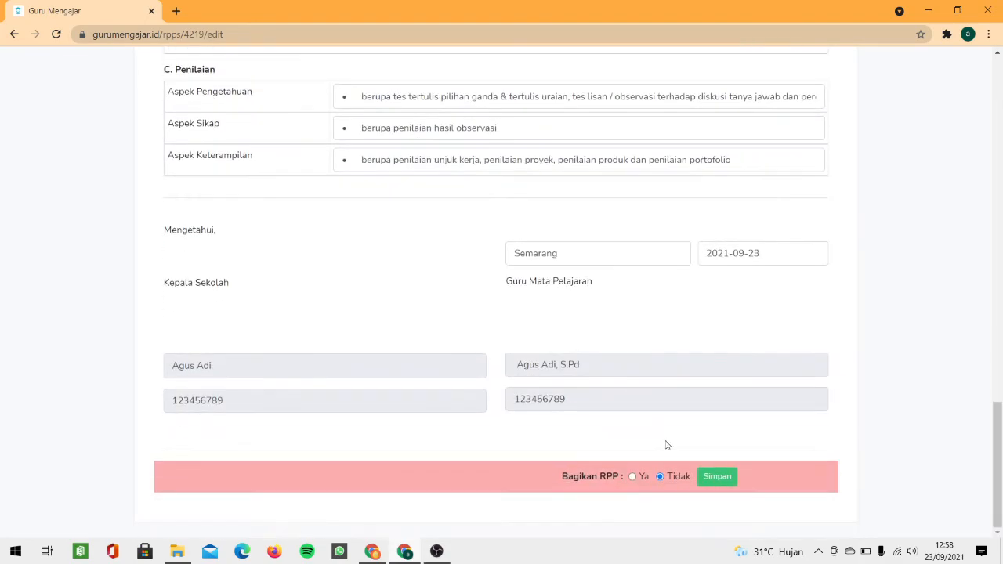
pyautogui.click(720, 479)
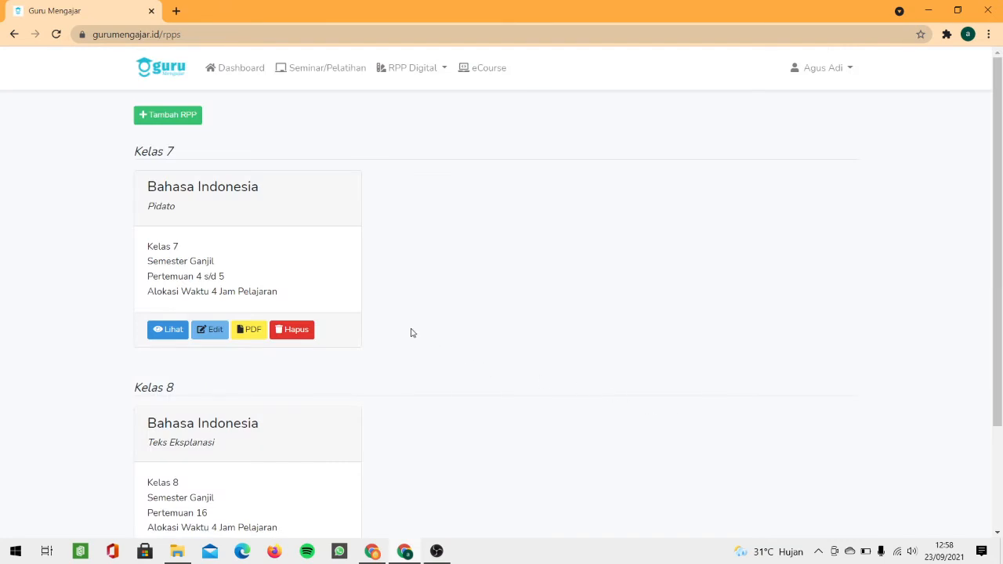
pyautogui.scroll(-1, 312, 251)
pyautogui.scroll(-3, 312, 251)
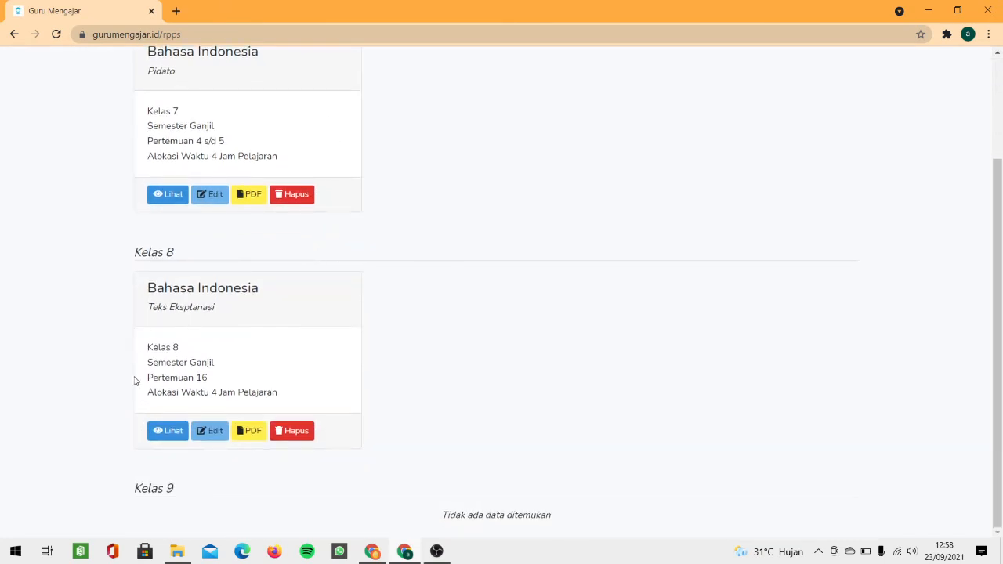
pyautogui.click(240, 432)
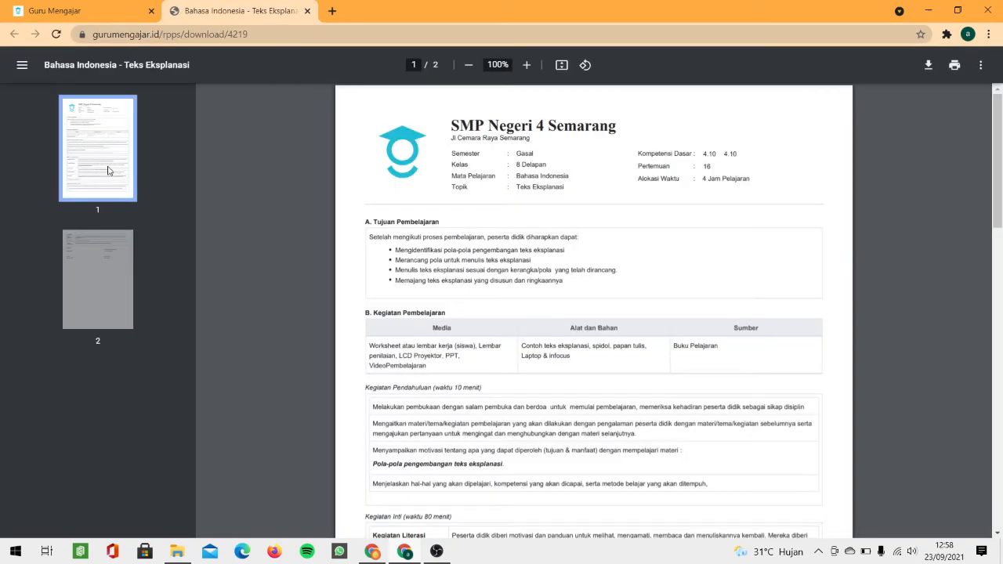
pyautogui.scroll(-1, 770, 314)
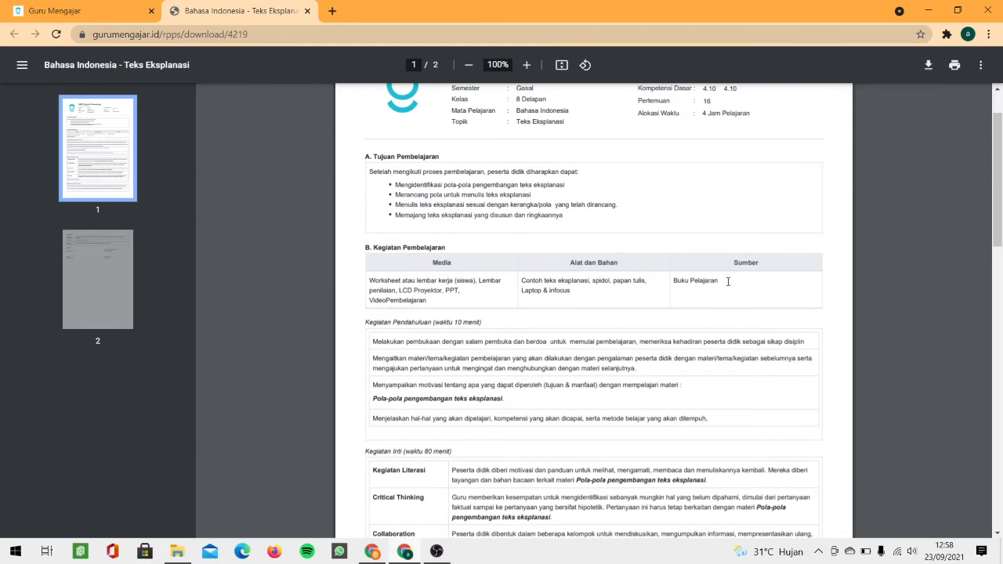
pyautogui.moveTo(728, 281); pyautogui.dragTo(683, 281)
pyautogui.click(763, 265)
pyautogui.click(307, 11)
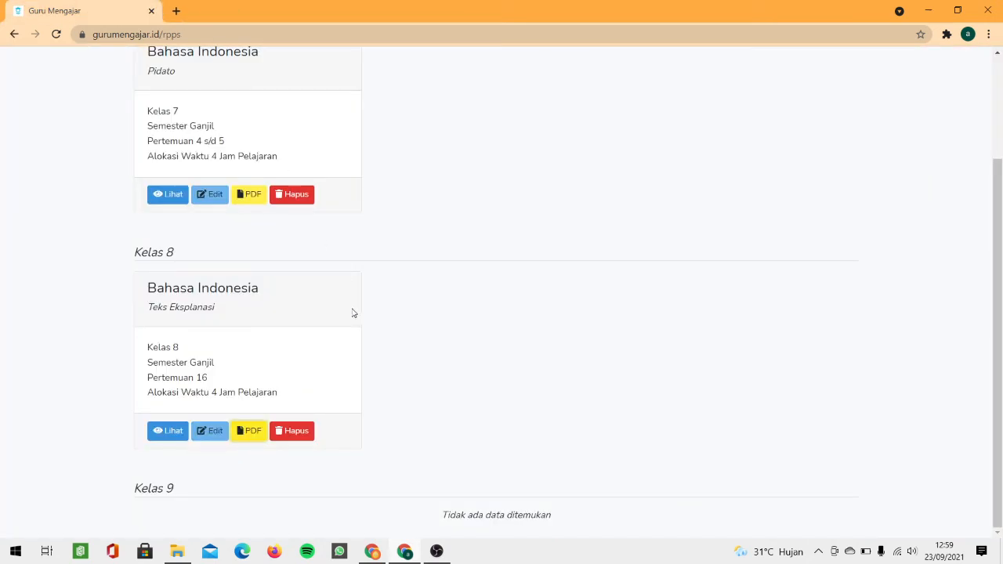
# Step: View the Kelas 8 Teks Eksplanasi RPP, look through it, then open it with Download PDF
pyautogui.scroll(3, 350, 302)
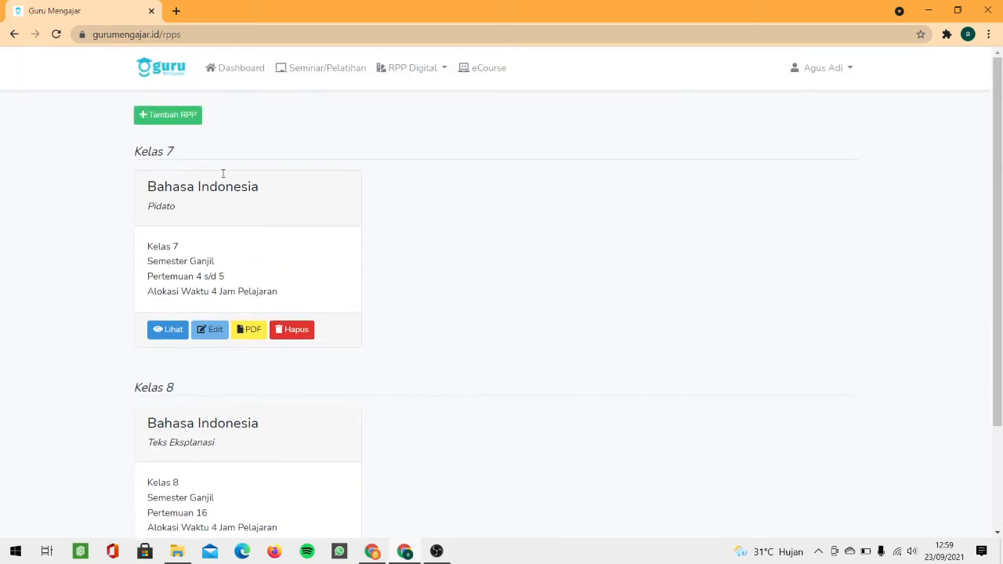
pyautogui.scroll(-3, 247, 192)
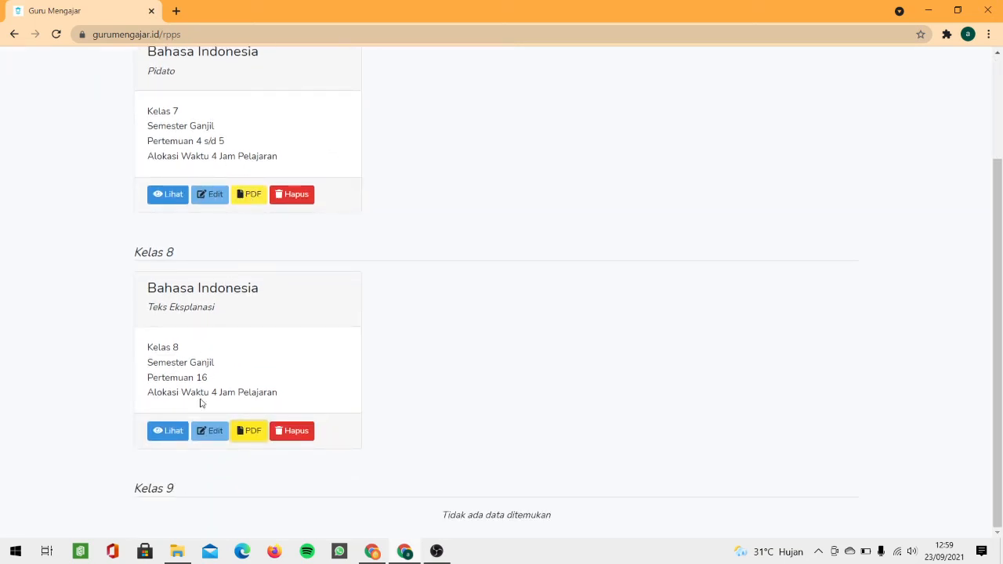
pyautogui.click(166, 434)
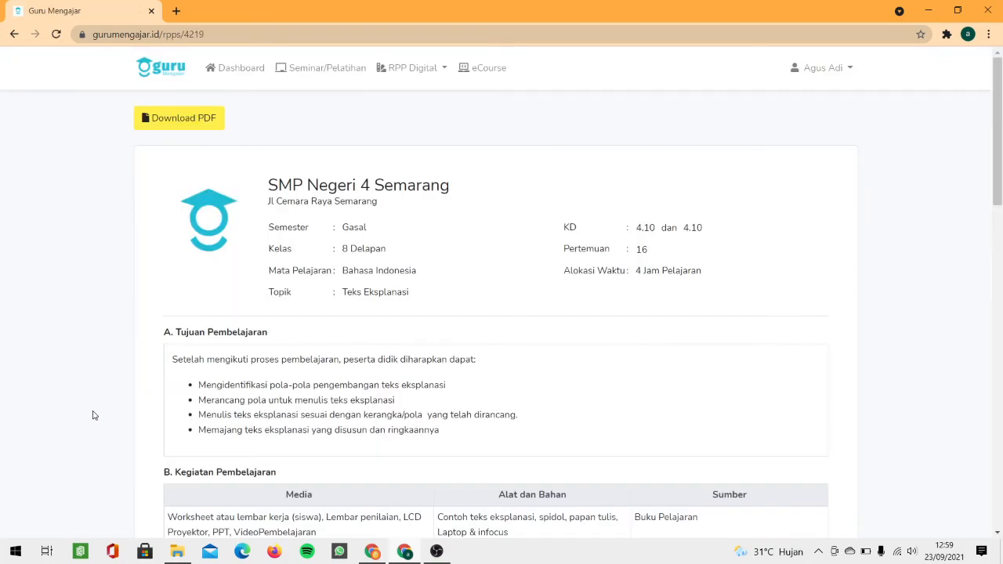
pyautogui.scroll(-3, 270, 322)
pyautogui.scroll(-10, 270, 322)
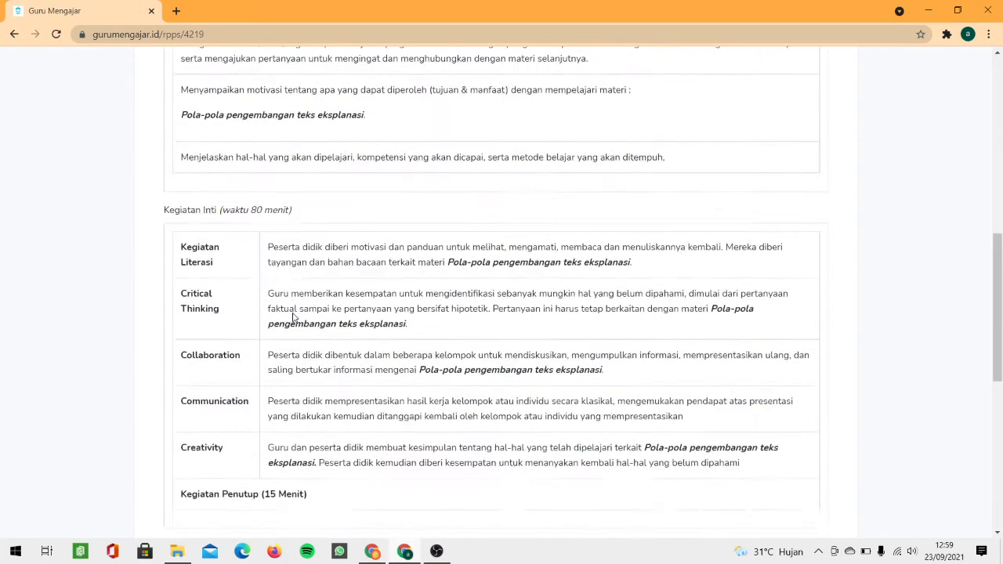
pyautogui.scroll(15, 294, 318)
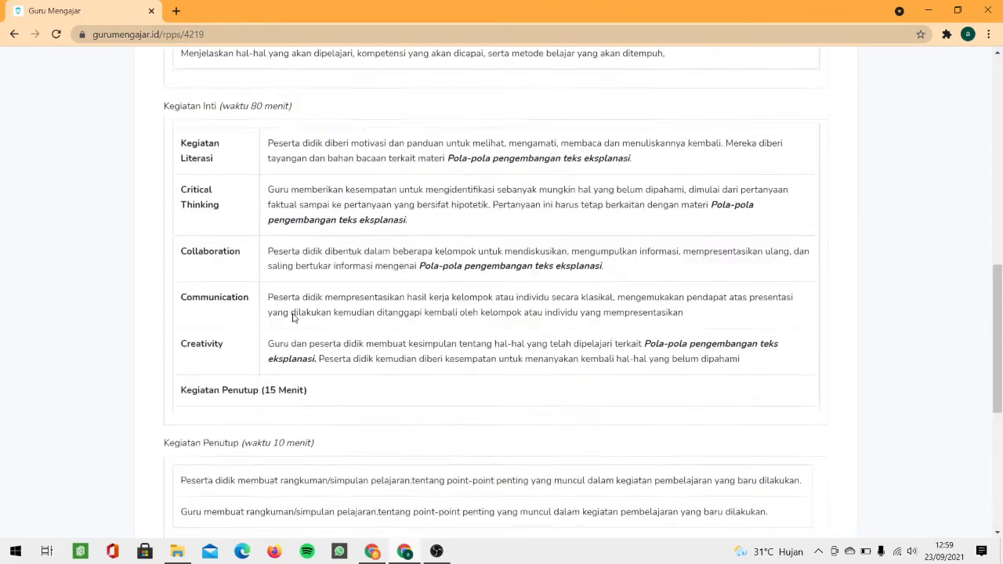
pyautogui.scroll(-3, 274, 227)
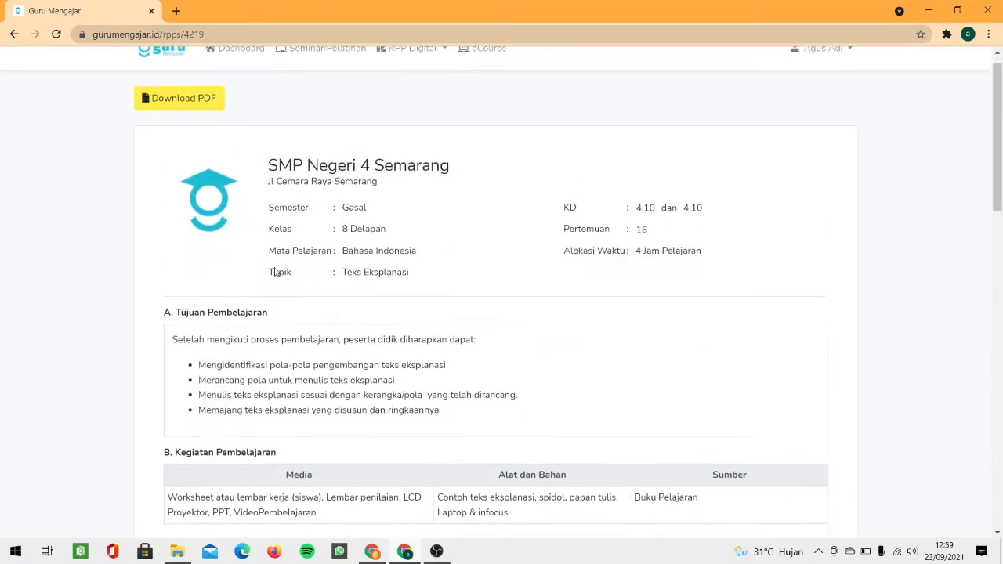
pyautogui.scroll(-12, 395, 246)
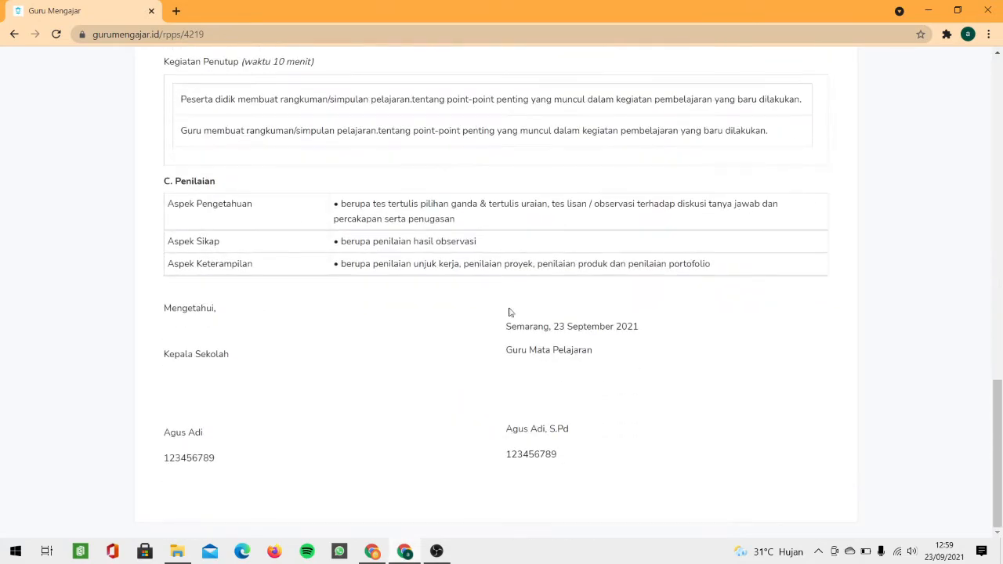
pyautogui.moveTo(569, 453); pyautogui.dragTo(435, 374)
pyautogui.scroll(1, 435, 374)
pyautogui.scroll(15, 435, 374)
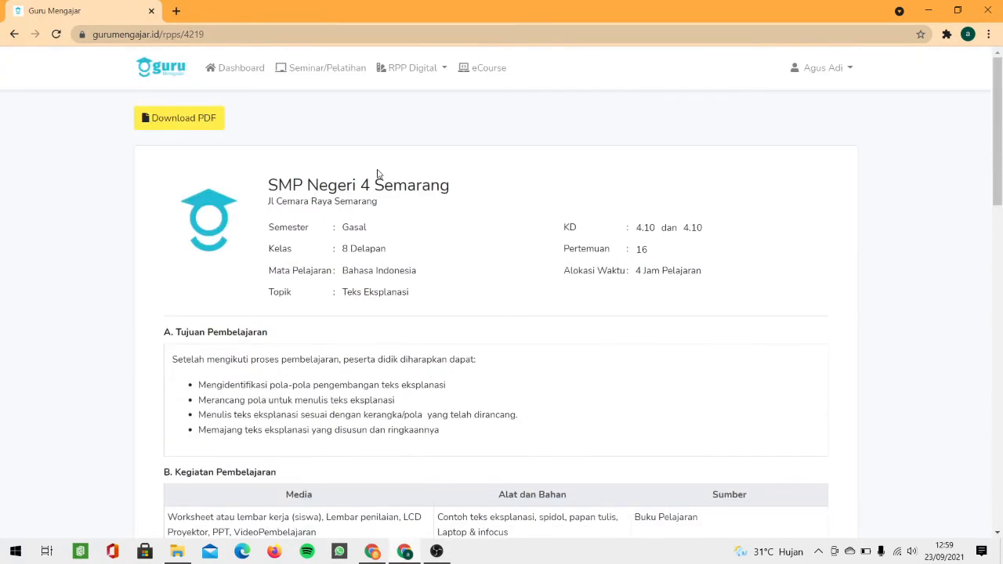
pyautogui.click(206, 125)
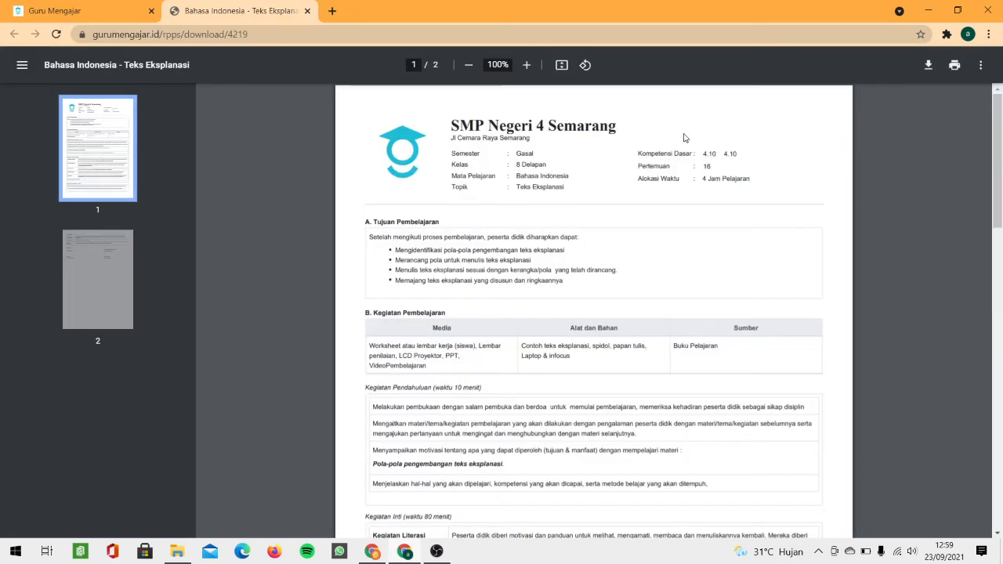
# Step: Save the PDF as document.pdf in Downloads, then check its two-page print preview and cancel
pyautogui.click(929, 69)
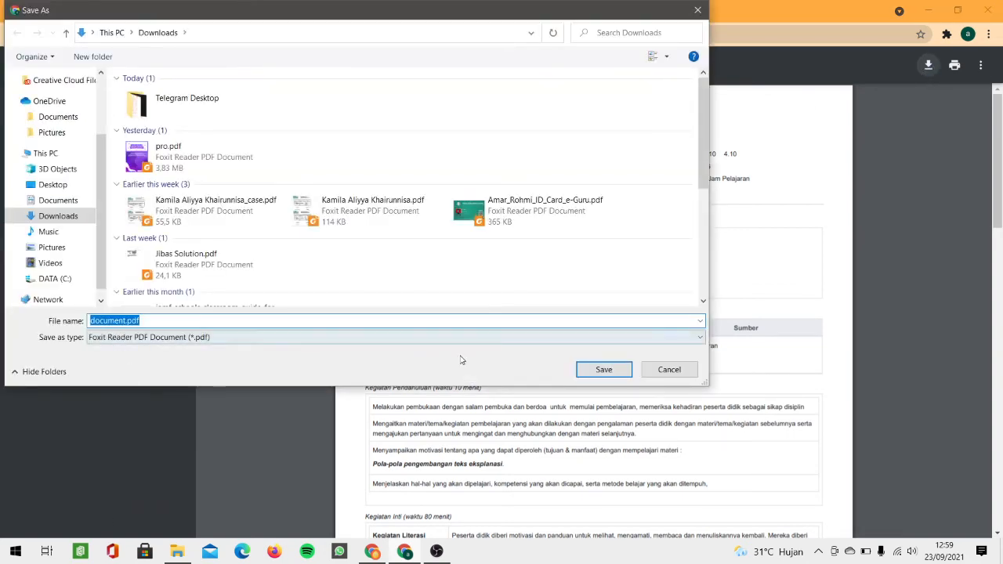
pyautogui.click(602, 370)
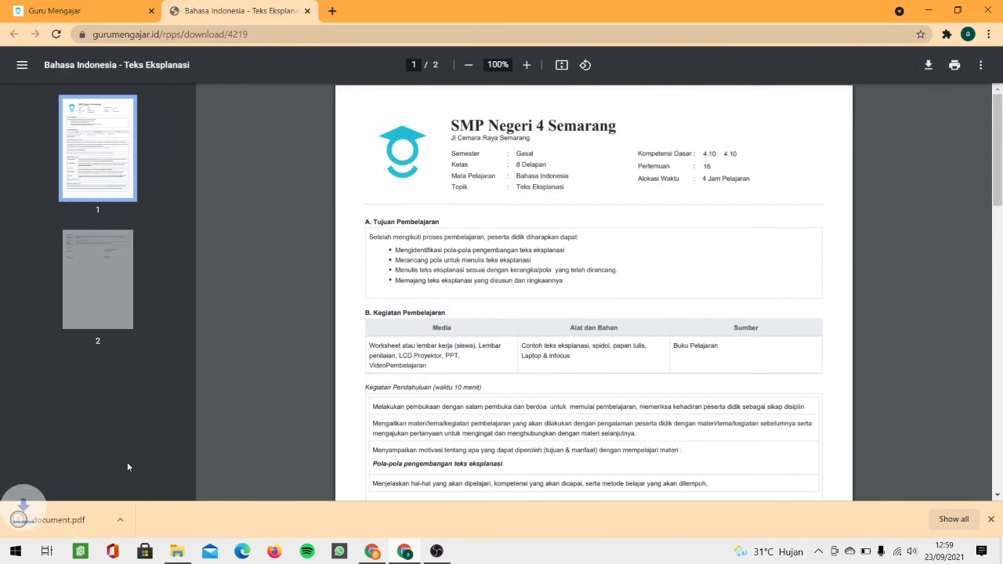
pyautogui.click(955, 66)
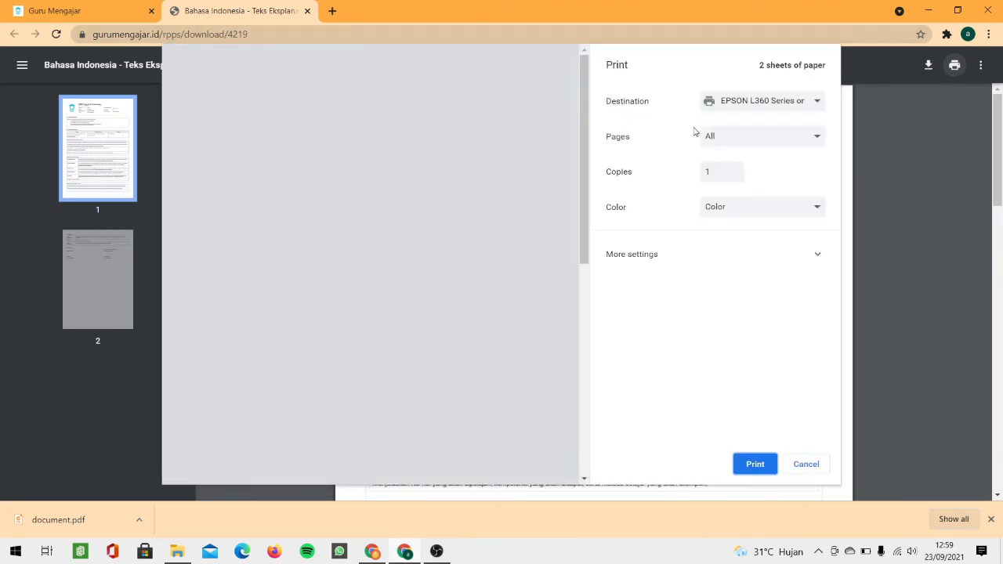
pyautogui.scroll(-10, 568, 272)
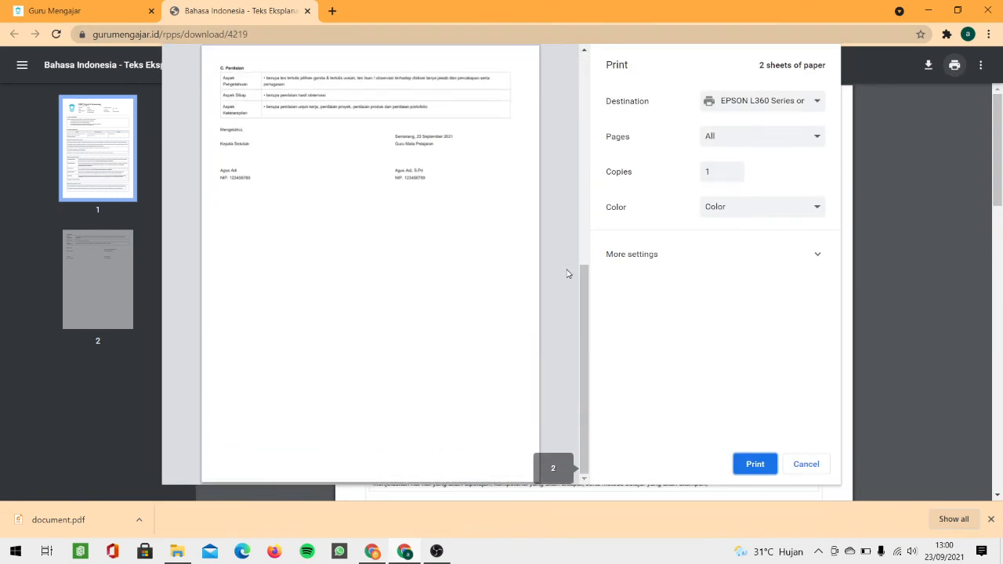
pyautogui.scroll(10, 567, 273)
pyautogui.click(803, 464)
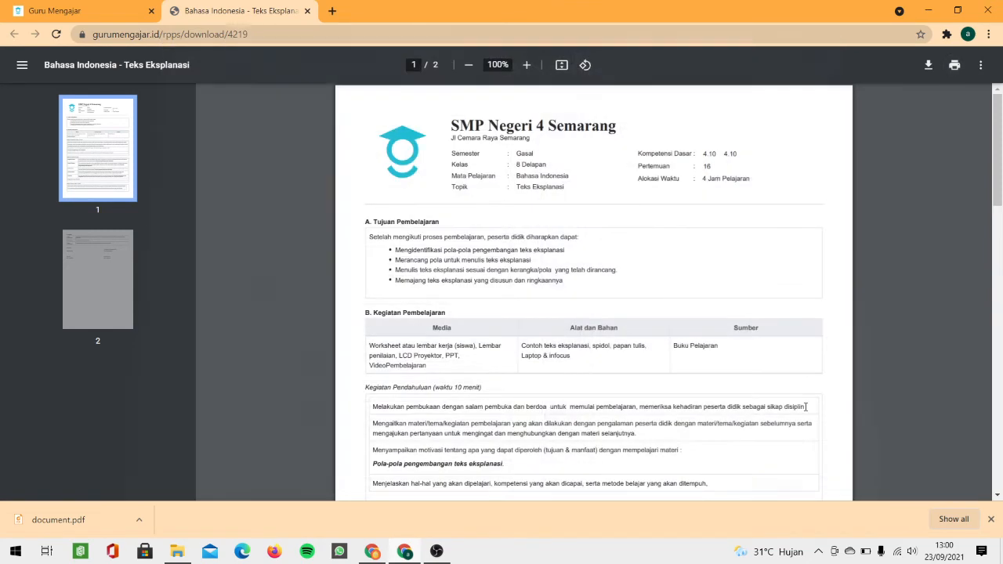
# Step: Close the PDF tab and return to the My RPP list
pyautogui.middleClick(231, 10)
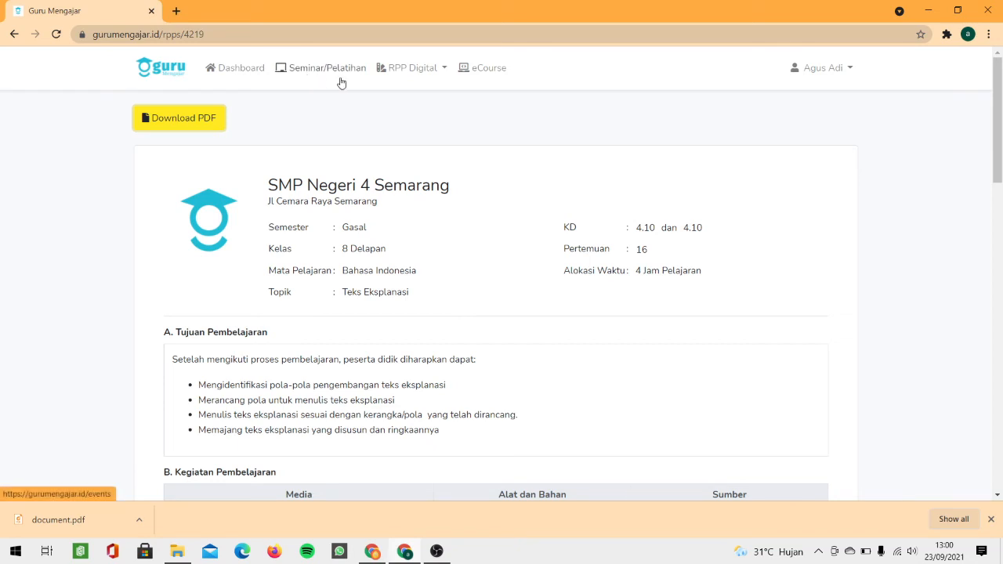
pyautogui.click(396, 77)
pyautogui.click(392, 98)
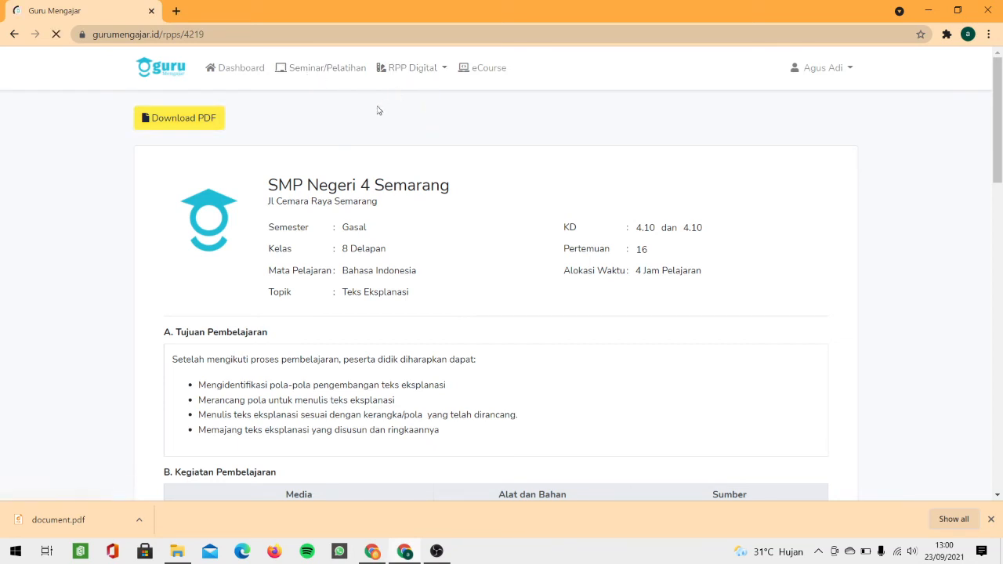
pyautogui.scroll(-2, 377, 109)
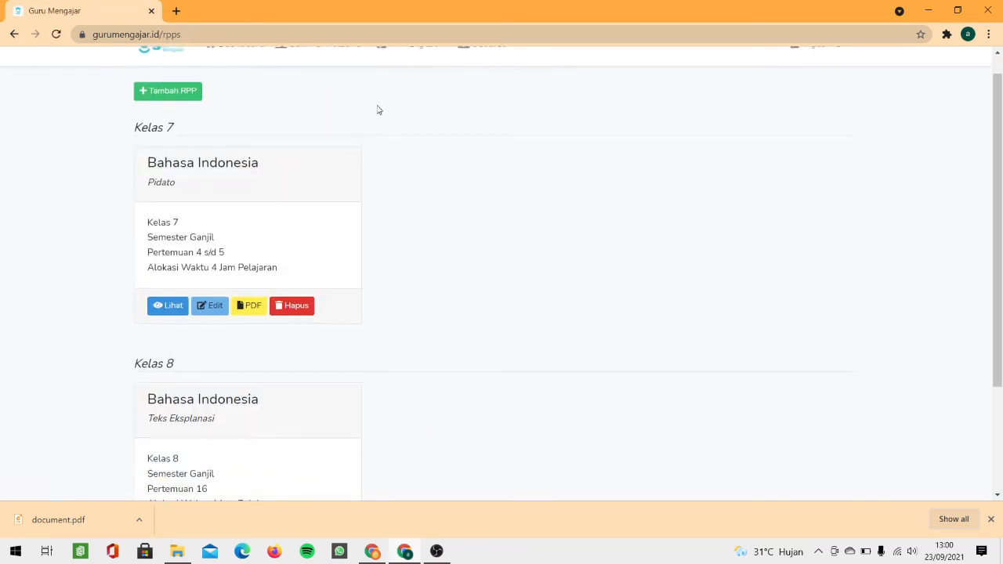
pyautogui.scroll(2, 365, 112)
pyautogui.click(394, 77)
pyautogui.click(392, 97)
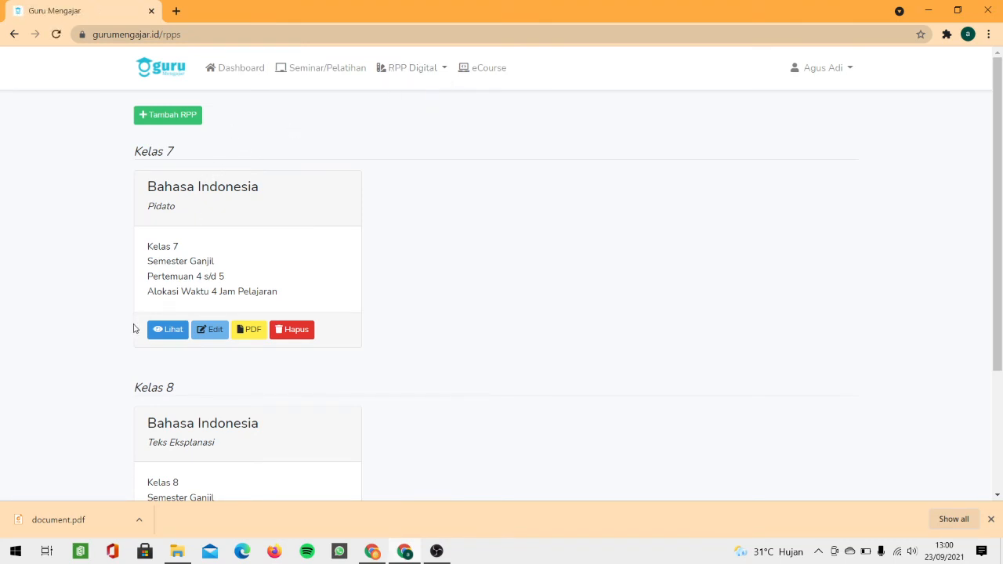
pyautogui.moveTo(196, 300); pyautogui.dragTo(199, 316)
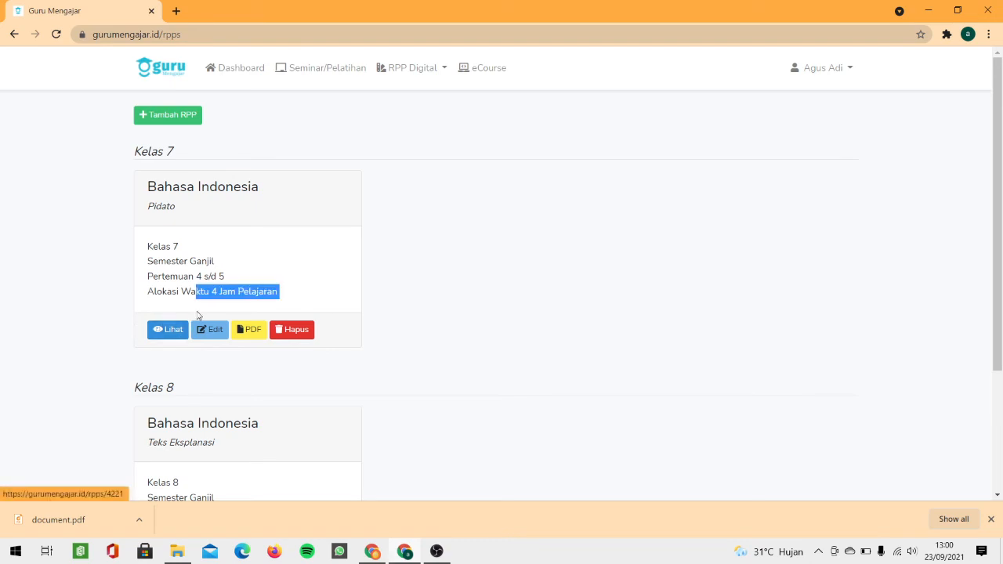
pyautogui.click(153, 297)
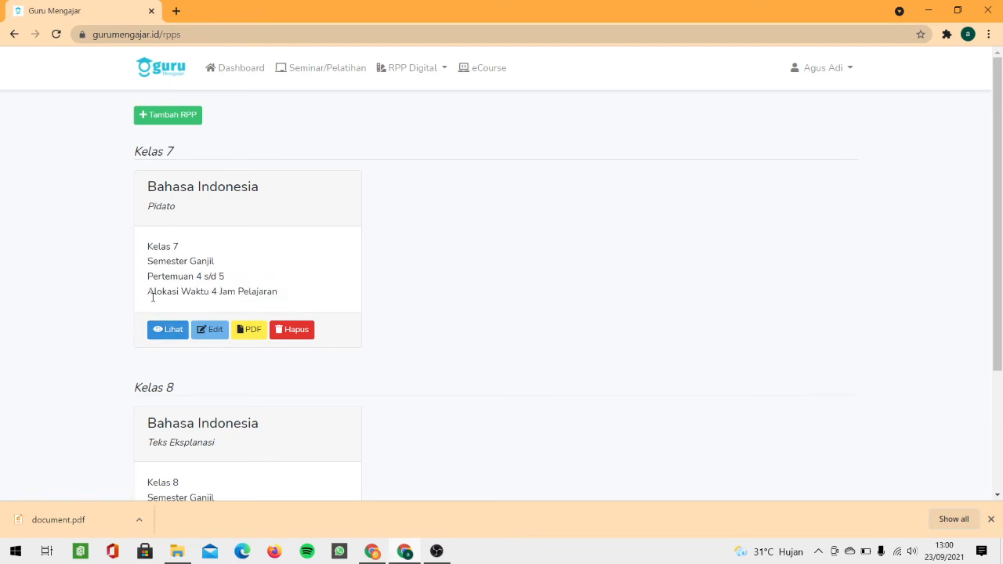
# Step: Look over the Kelas 7 Pidato plan, whose sections are empty, then go back
pyautogui.click(157, 337)
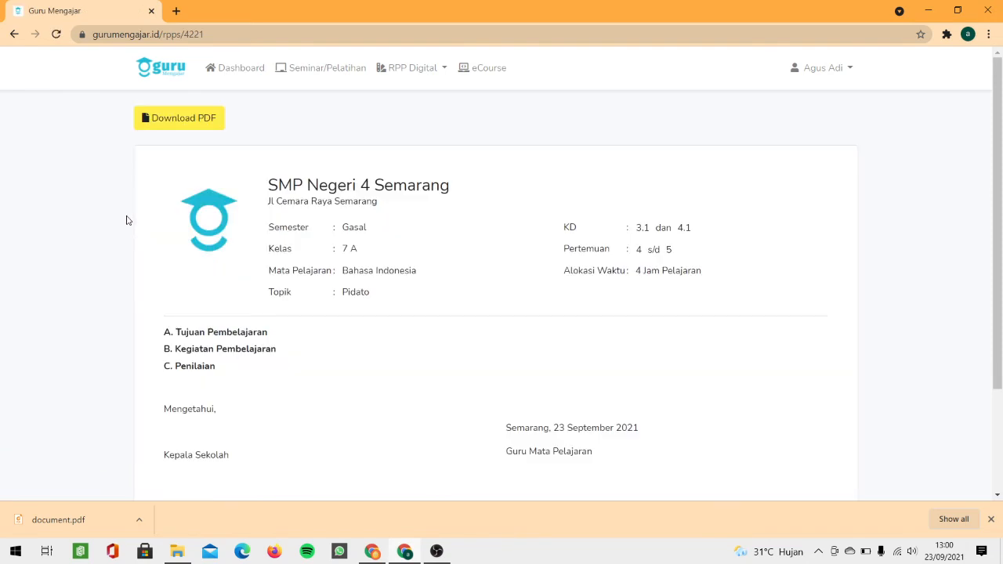
pyautogui.scroll(-3, 127, 220)
pyautogui.click(20, 36)
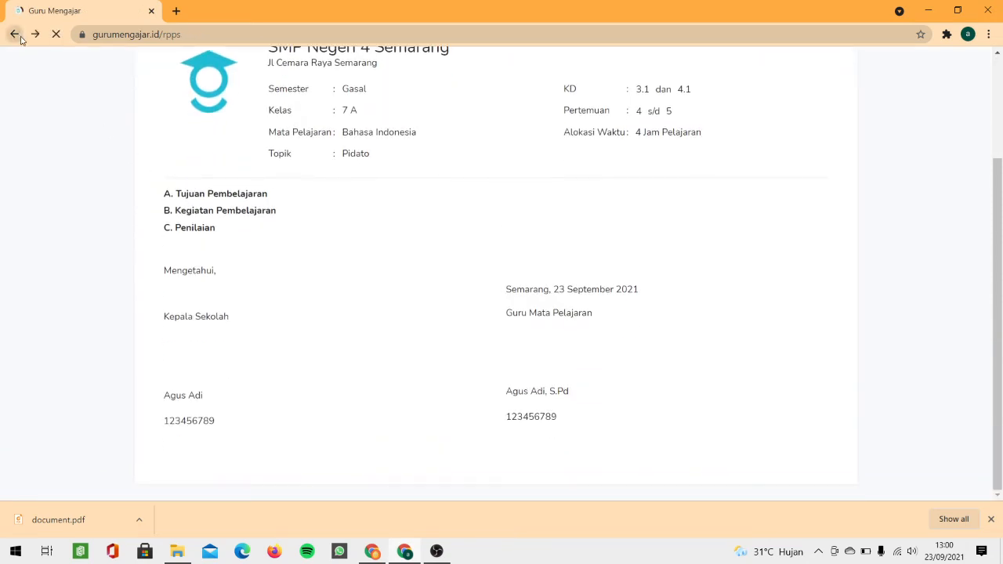
# Step: View the Kelas 8 Teks Eksplanasi plan again and return to the list
pyautogui.scroll(-3, 133, 215)
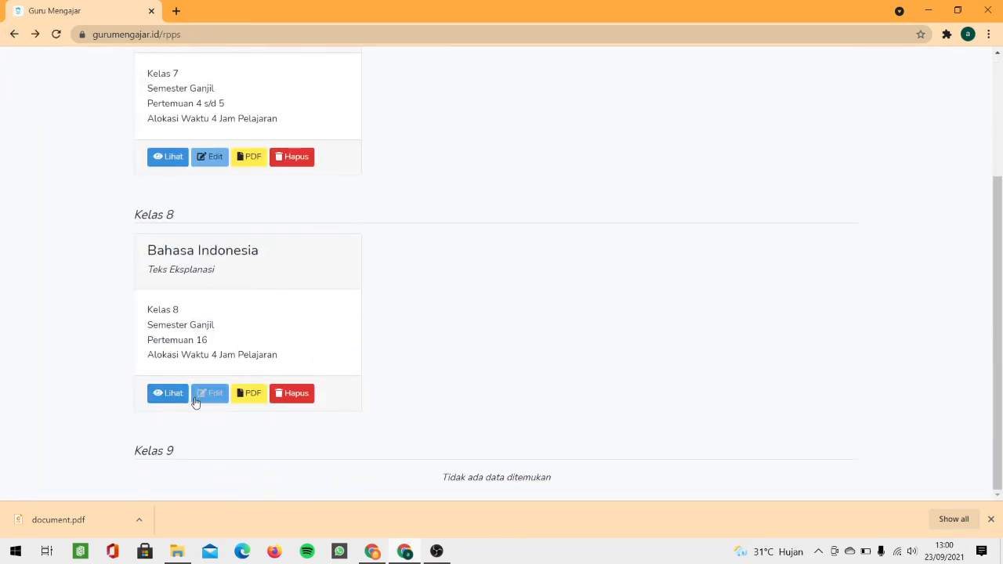
pyautogui.click(171, 396)
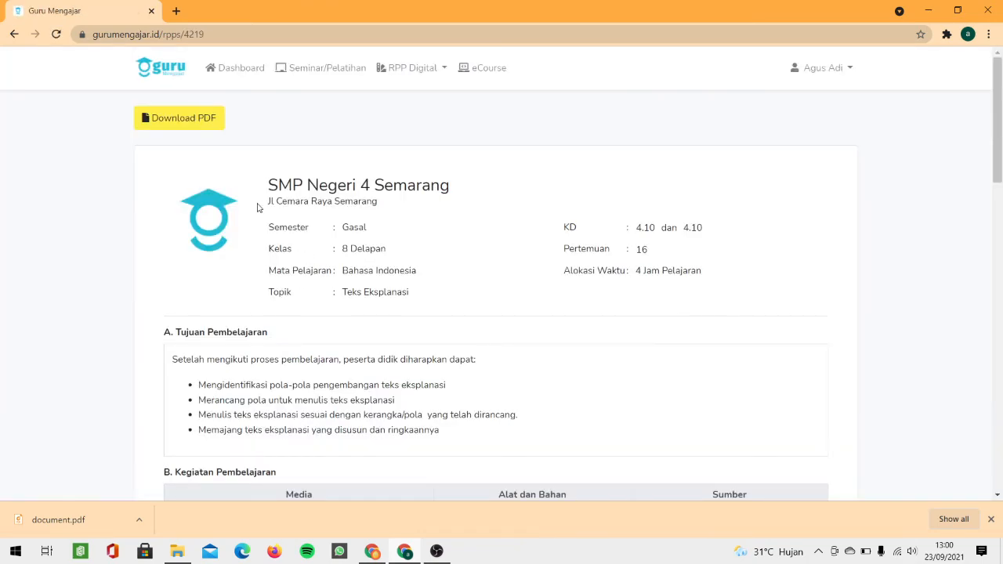
pyautogui.scroll(-8, 257, 203)
pyautogui.scroll(-10, 257, 199)
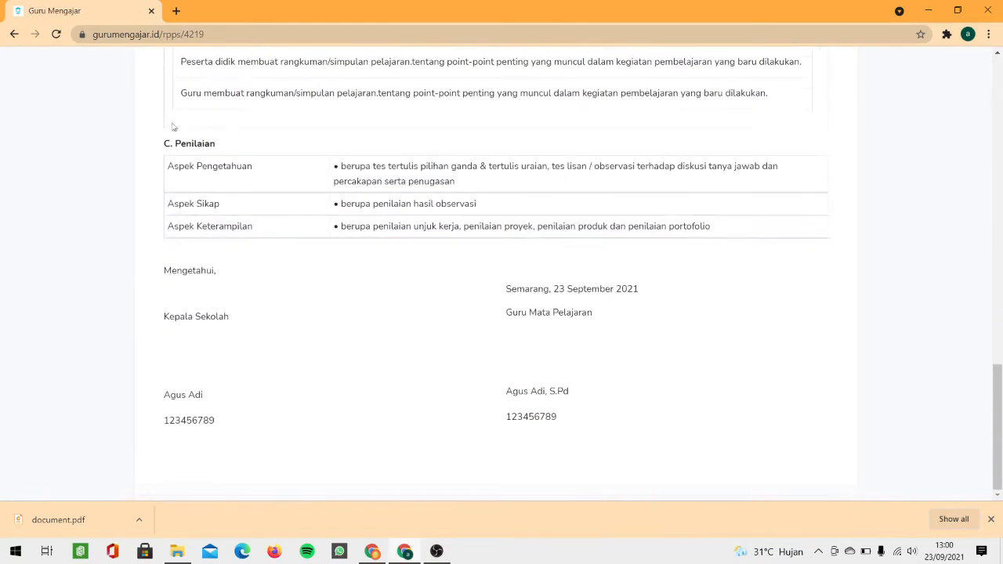
pyautogui.click(14, 34)
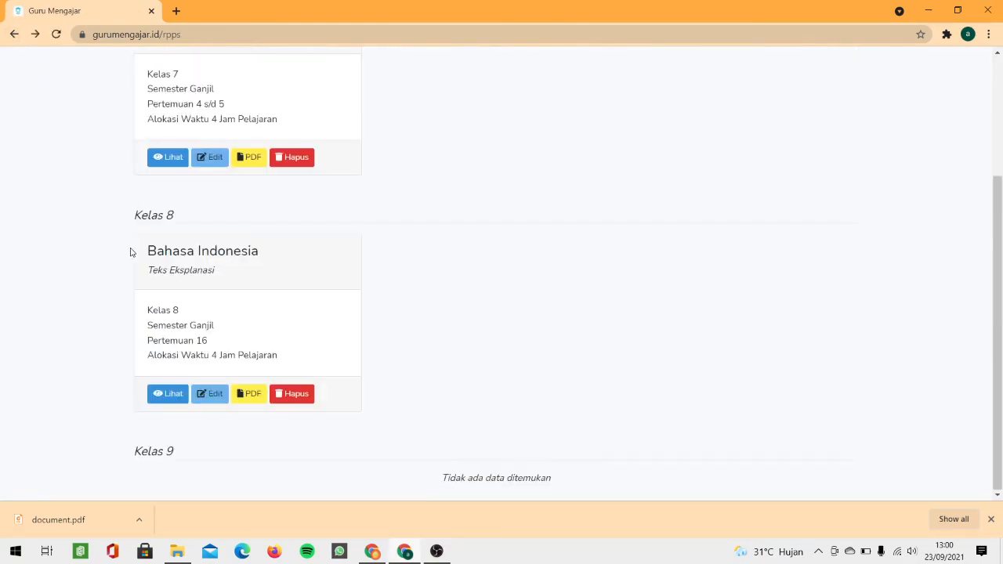
# Step: Open the Kelas 8 plan for editing and add a new blank learning-objective bullet
pyautogui.click(210, 399)
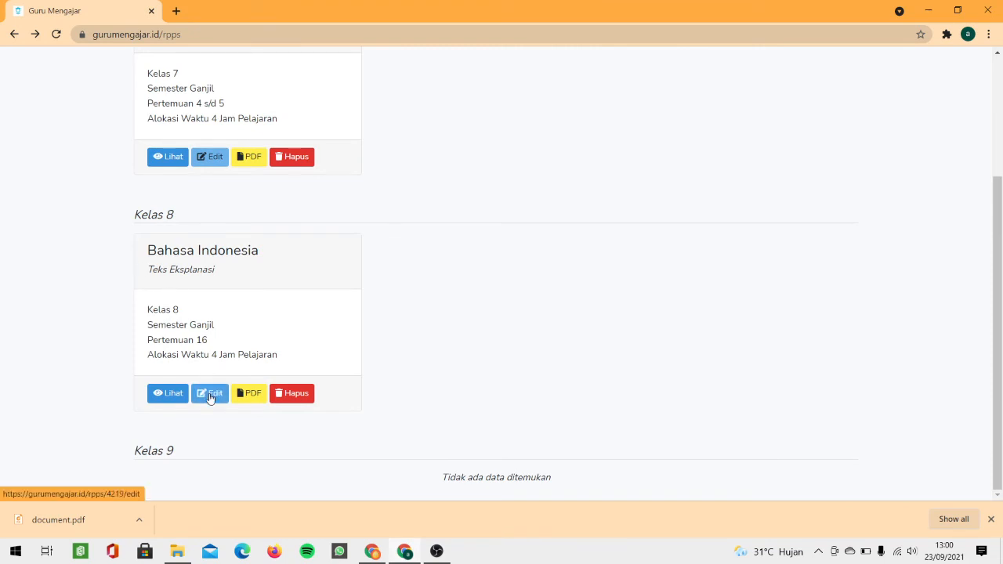
pyautogui.click(210, 397)
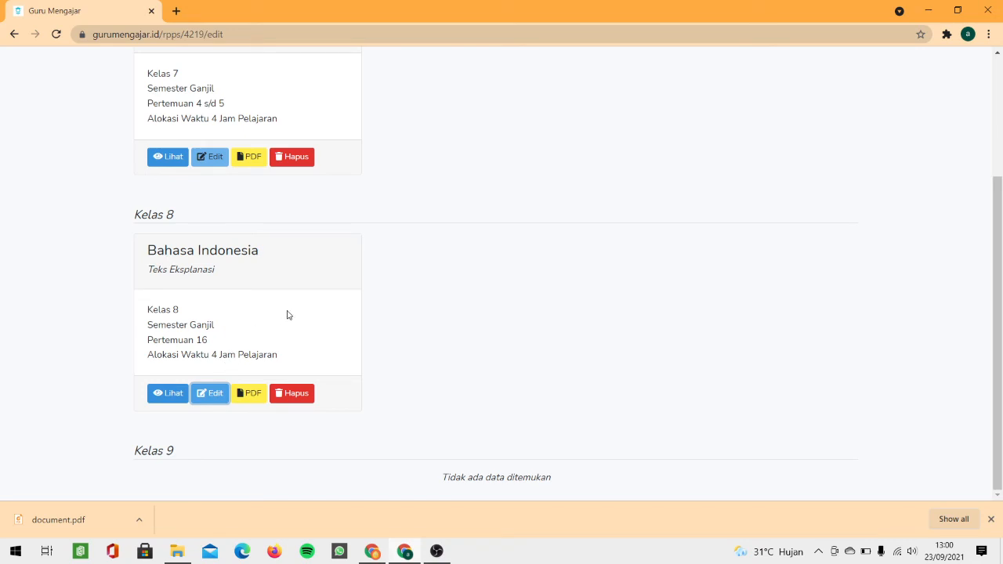
pyautogui.scroll(-5, 338, 288)
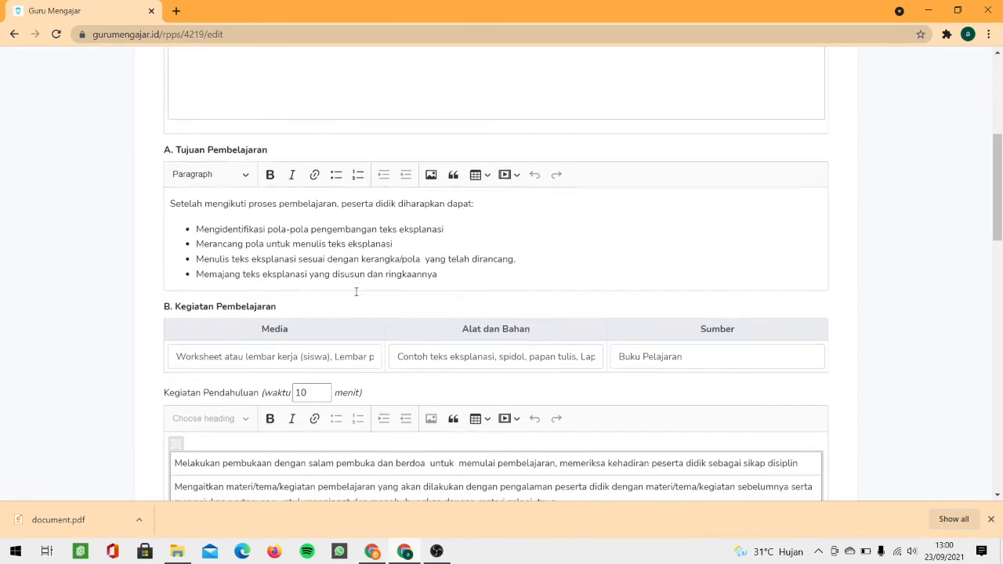
pyautogui.scroll(-1, 356, 292)
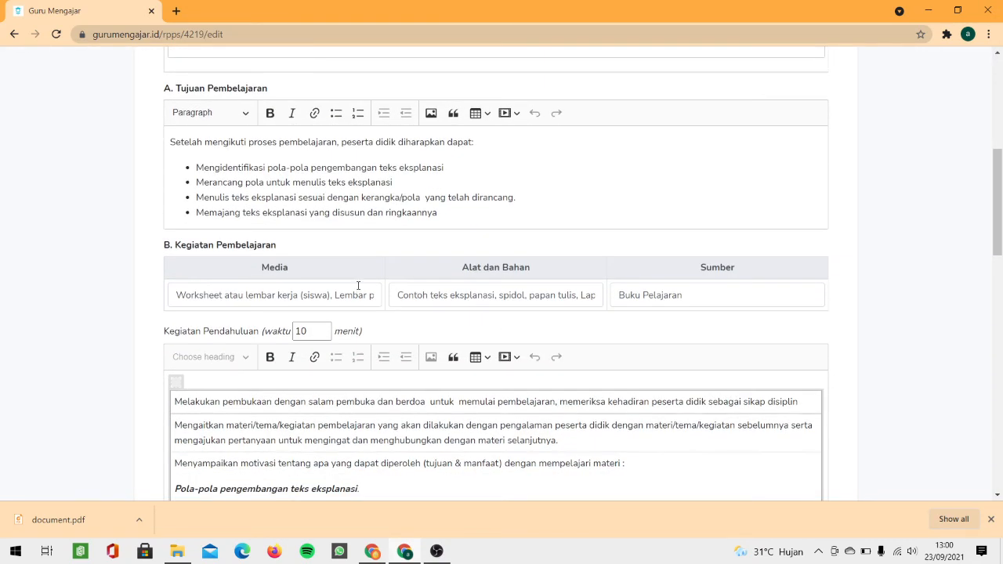
pyautogui.click(453, 211)
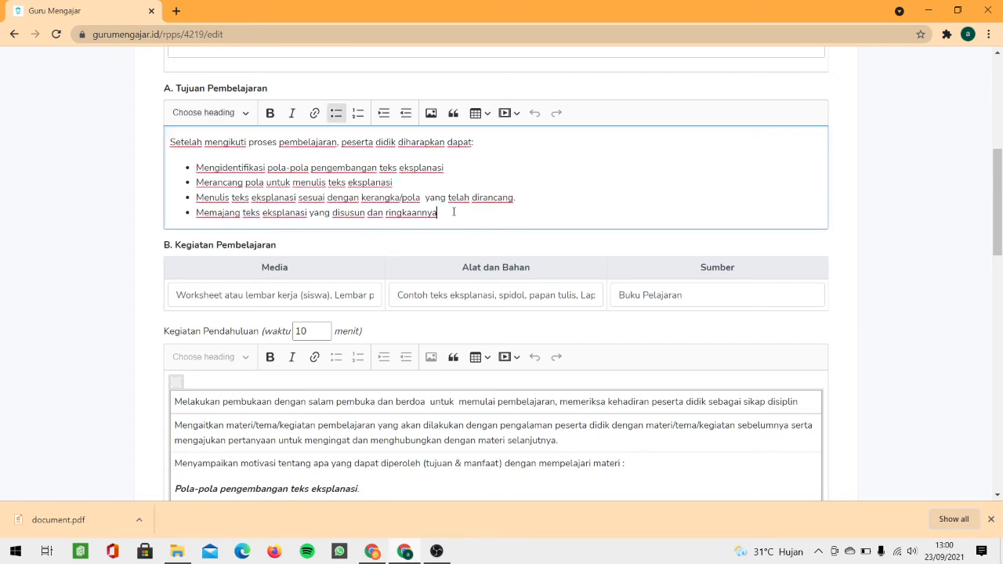
pyautogui.press('Return')
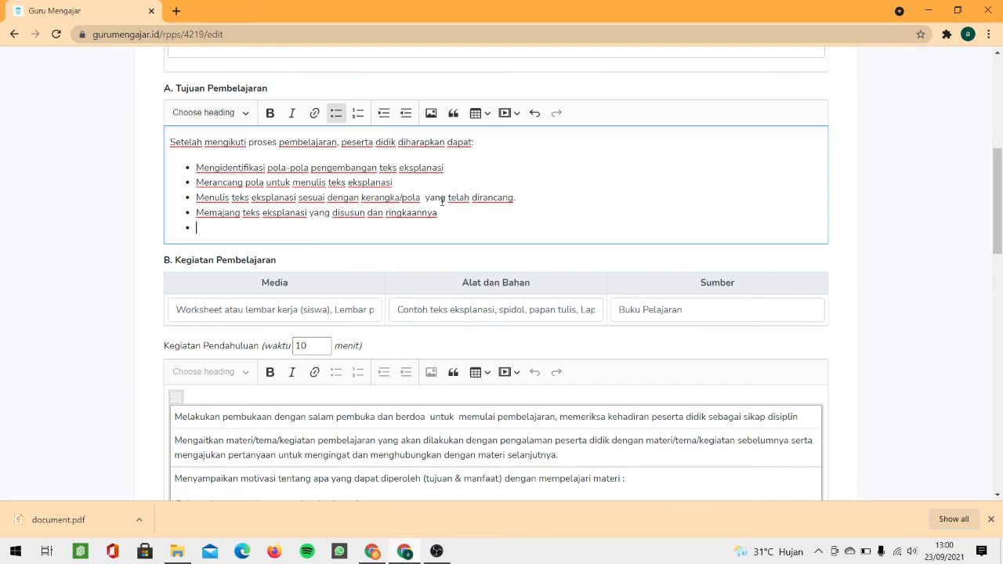
# Step: Change the Kegiatan Inti time from 80 to 75 minutes and save the plan
pyautogui.scroll(-6, 442, 201)
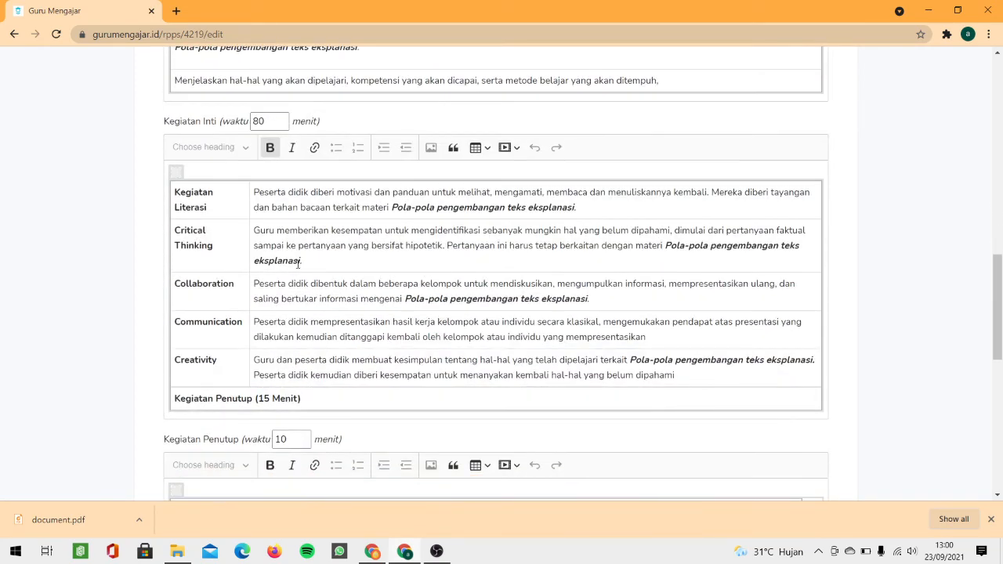
pyautogui.scroll(-1, 388, 229)
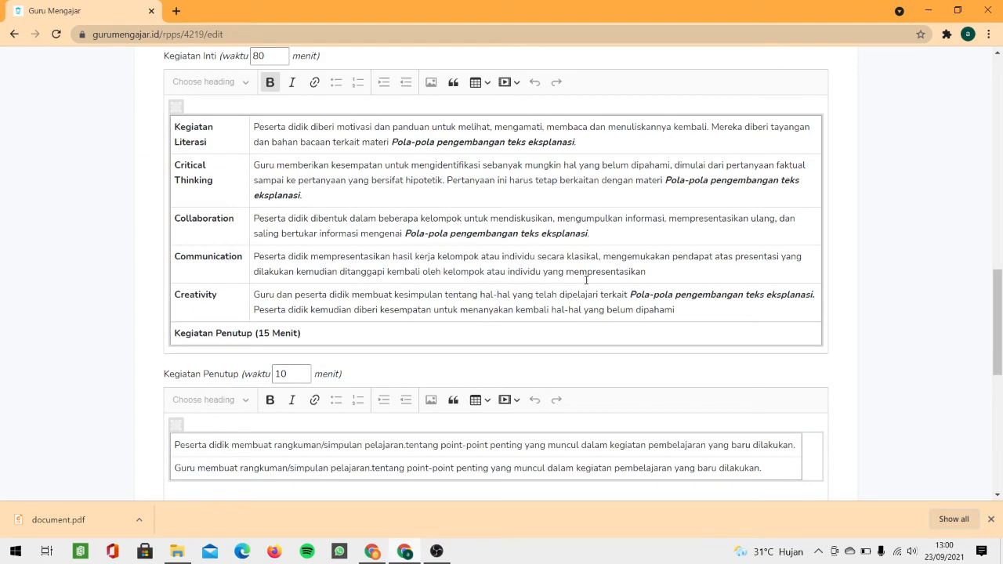
pyautogui.scroll(-1, 596, 300)
pyautogui.scroll(10, 110, 131)
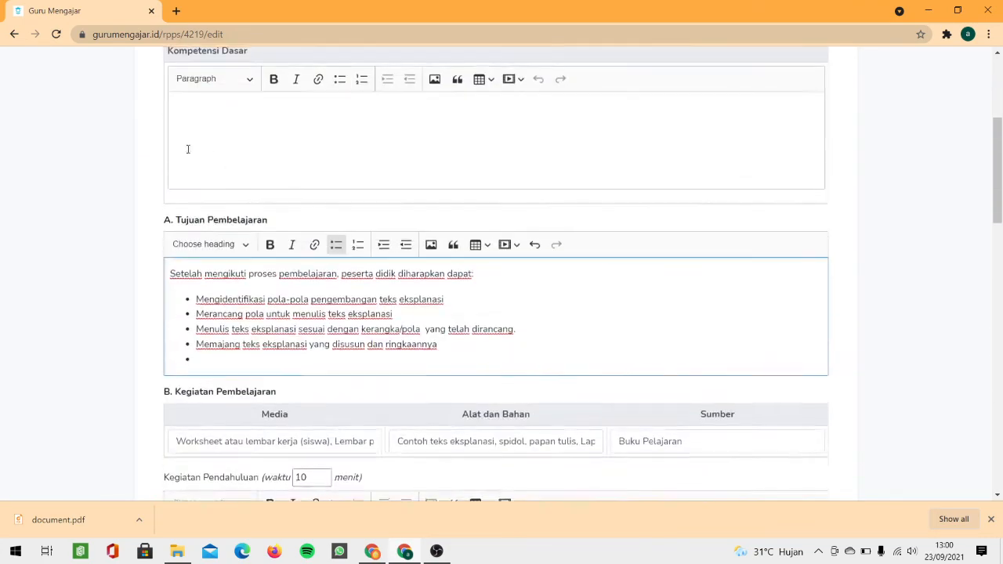
pyautogui.scroll(-10, 110, 131)
pyautogui.scroll(1, 245, 137)
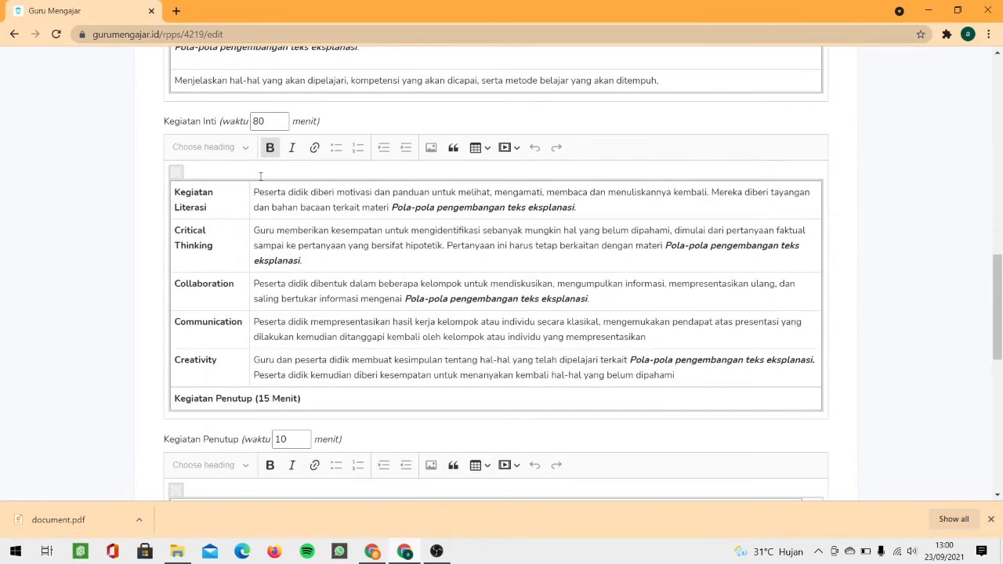
pyautogui.click(259, 122)
pyautogui.doubleClick(257, 121)
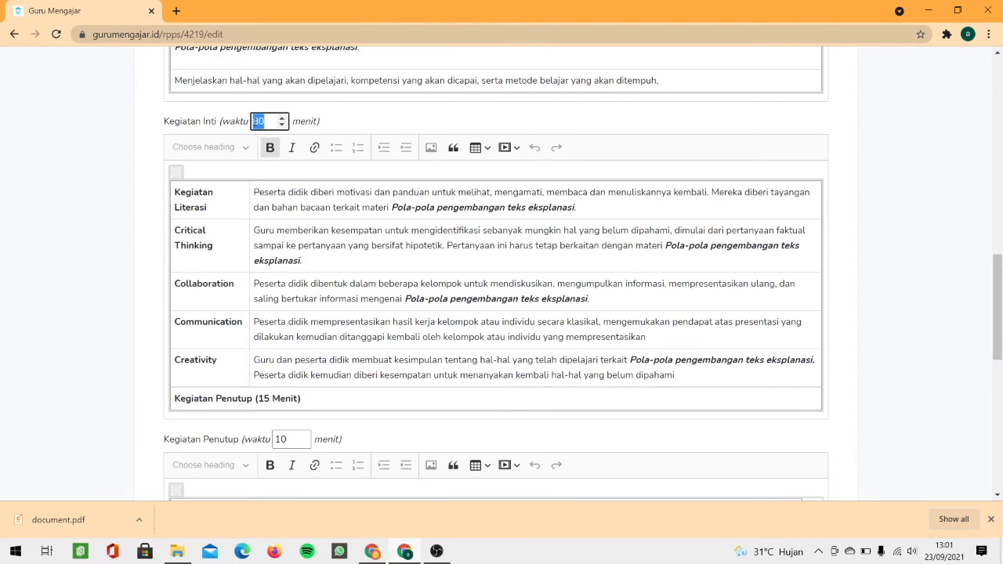
pyautogui.write('75')
pyautogui.scroll(-10, 252, 121)
pyautogui.click(720, 478)
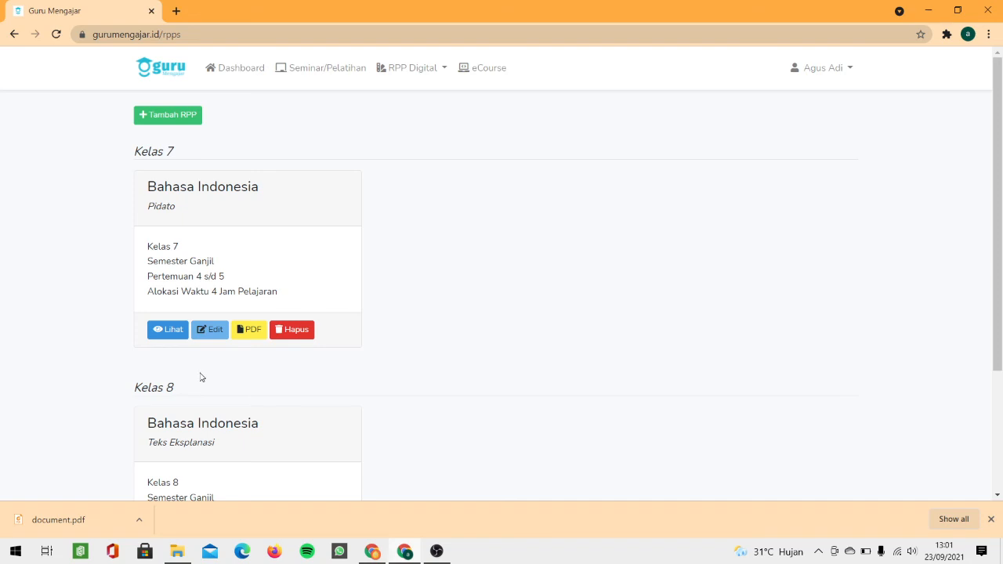
# Step: Open the updated Kelas 8 plan, export it with Download PDF, and close the PDF tab
pyautogui.scroll(-2, 248, 341)
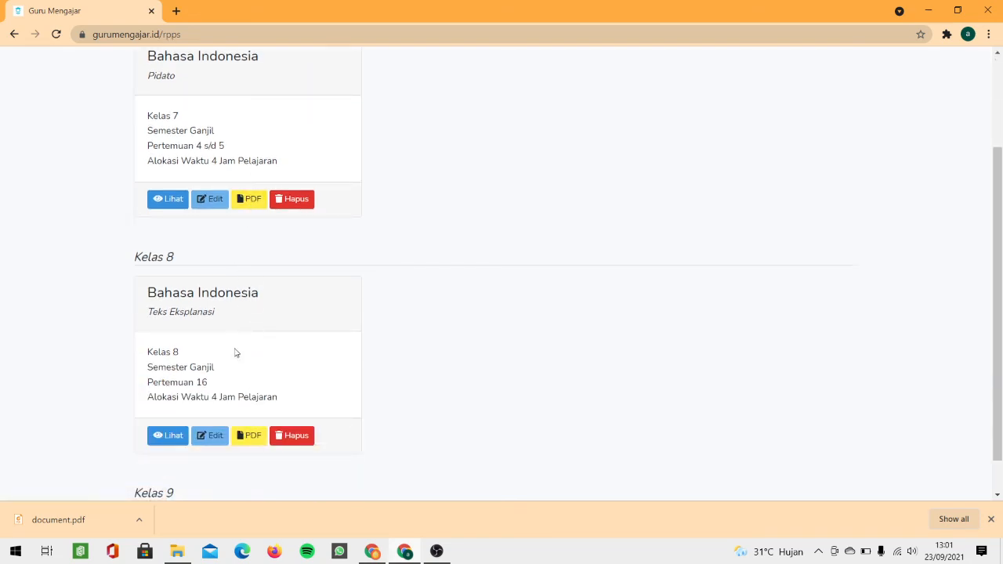
pyautogui.click(168, 435)
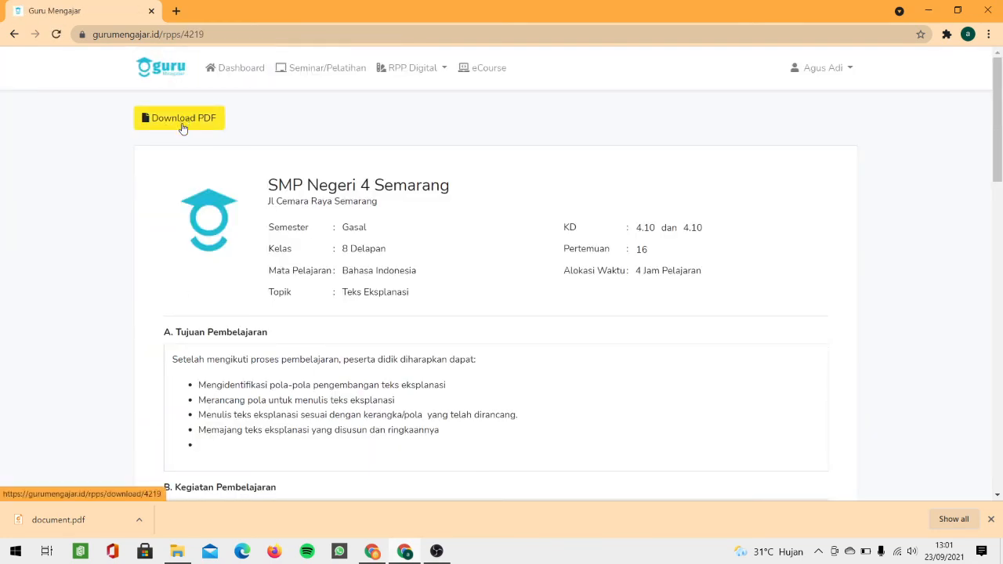
pyautogui.click(184, 120)
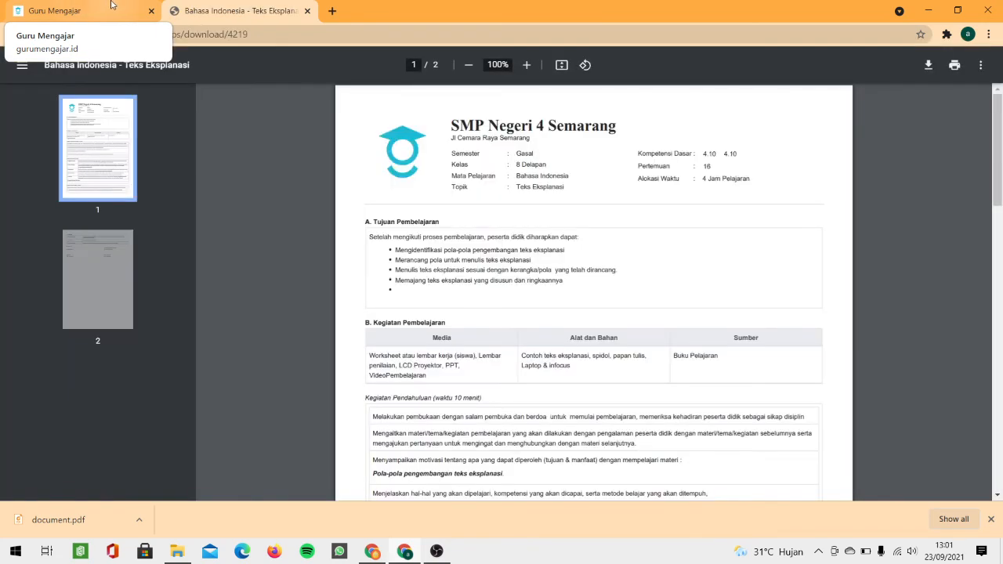
pyautogui.click(306, 11)
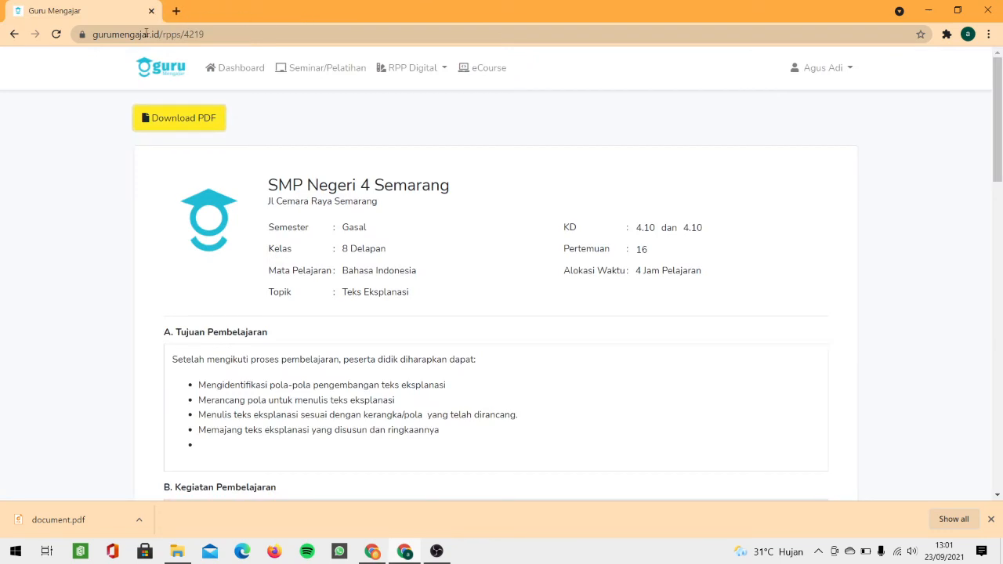
# Step: From My RPP, edit the Kelas 8 plan, set Bagikan RPP to Ya, and save
pyautogui.click(410, 69)
pyautogui.click(398, 94)
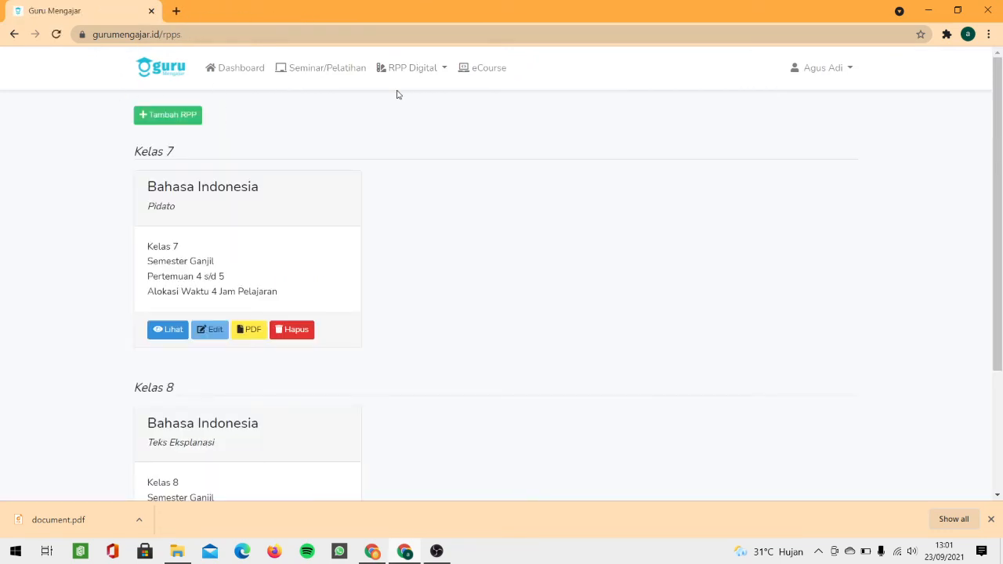
pyautogui.scroll(-1, 292, 126)
pyautogui.scroll(-2, 292, 125)
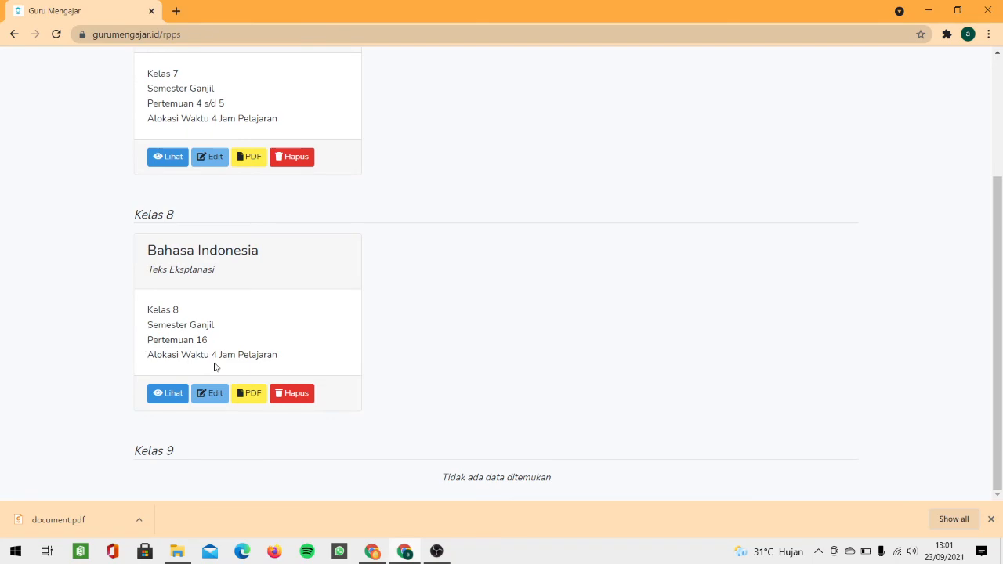
pyautogui.click(217, 396)
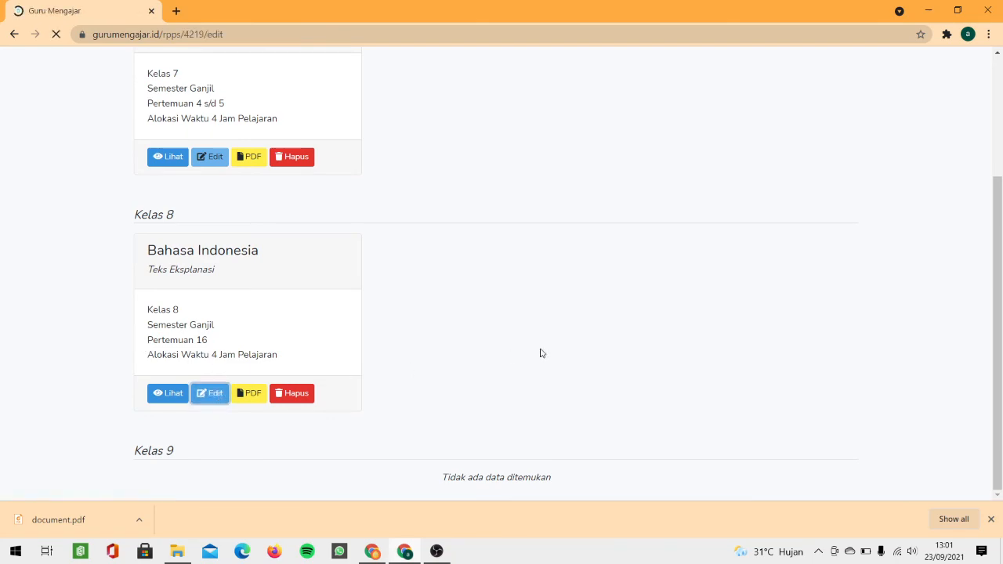
pyautogui.scroll(-20, 540, 353)
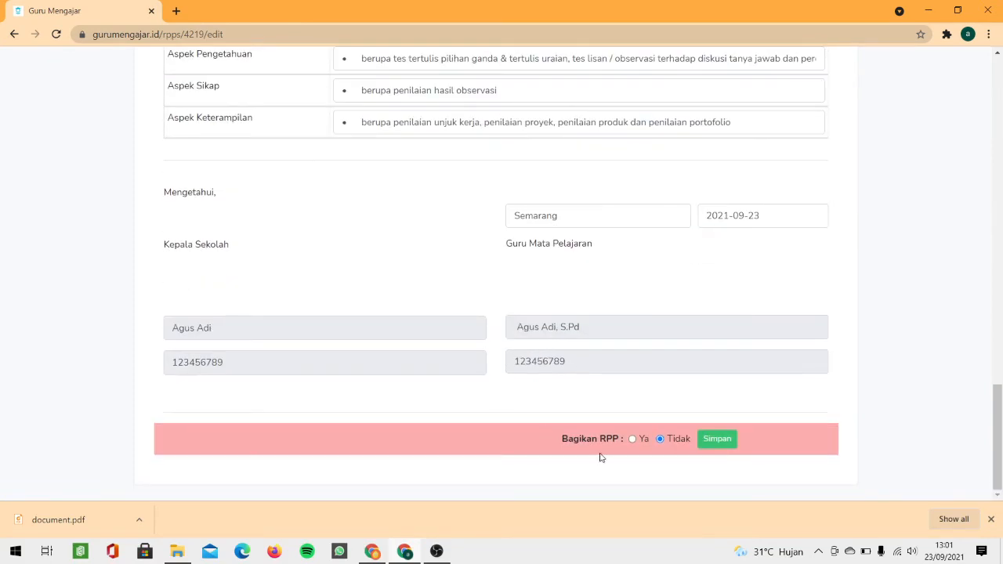
pyautogui.click(633, 440)
pyautogui.click(717, 439)
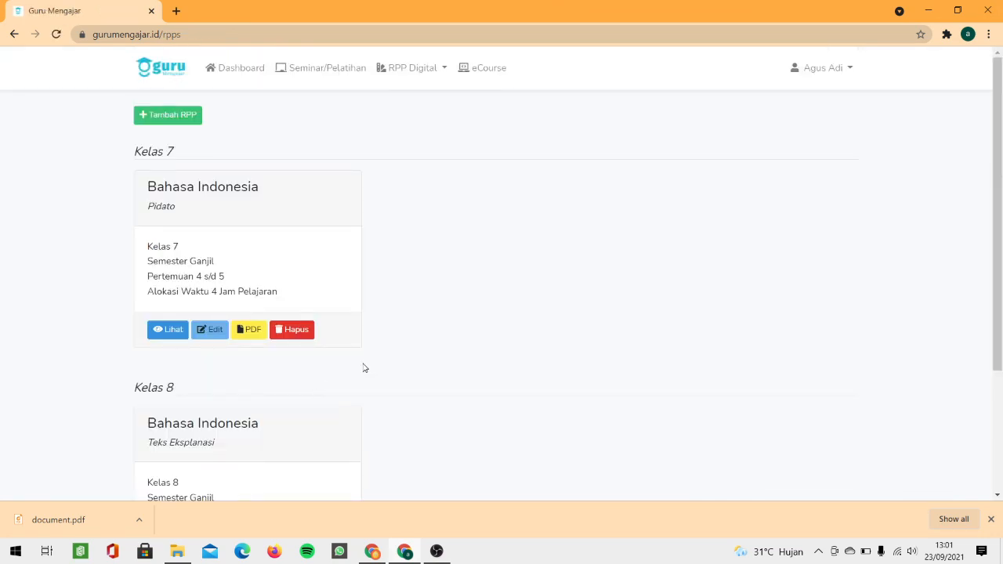
pyautogui.scroll(-3, 363, 365)
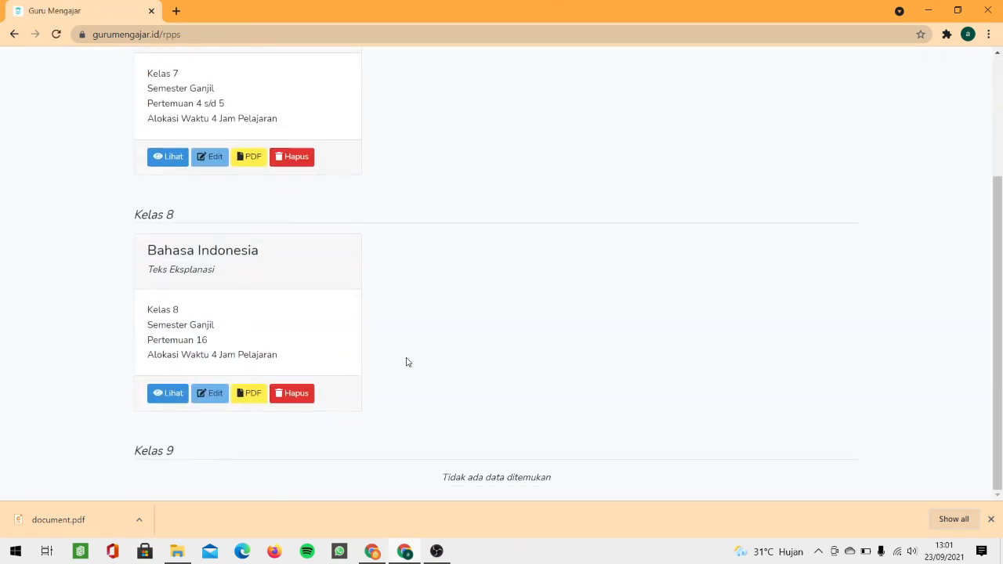
pyautogui.scroll(4, 406, 362)
pyautogui.click(410, 68)
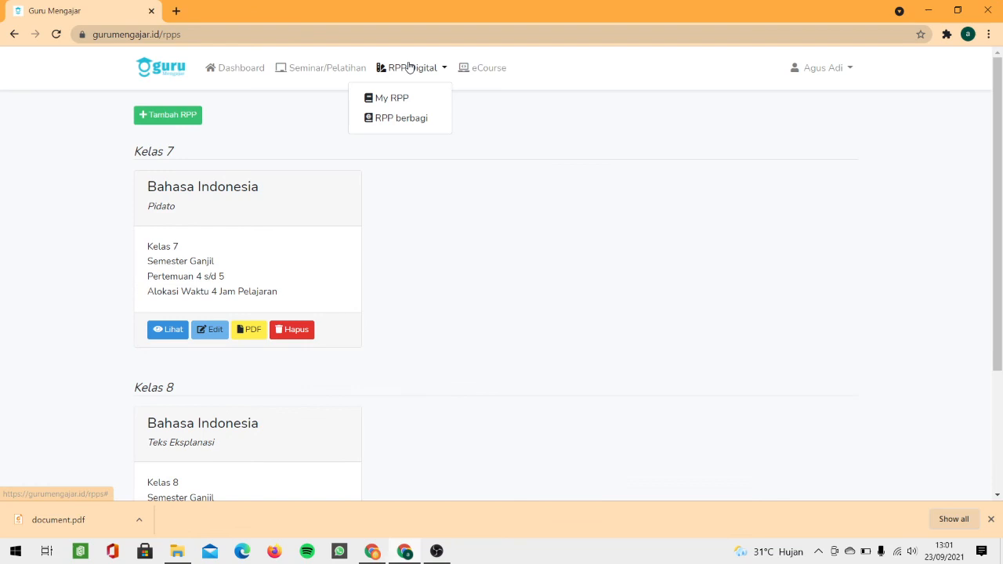
# Step: On RPP berbagi, search Kata Kunci for the author's name, yielding only the Kelas 8 plan
pyautogui.click(407, 119)
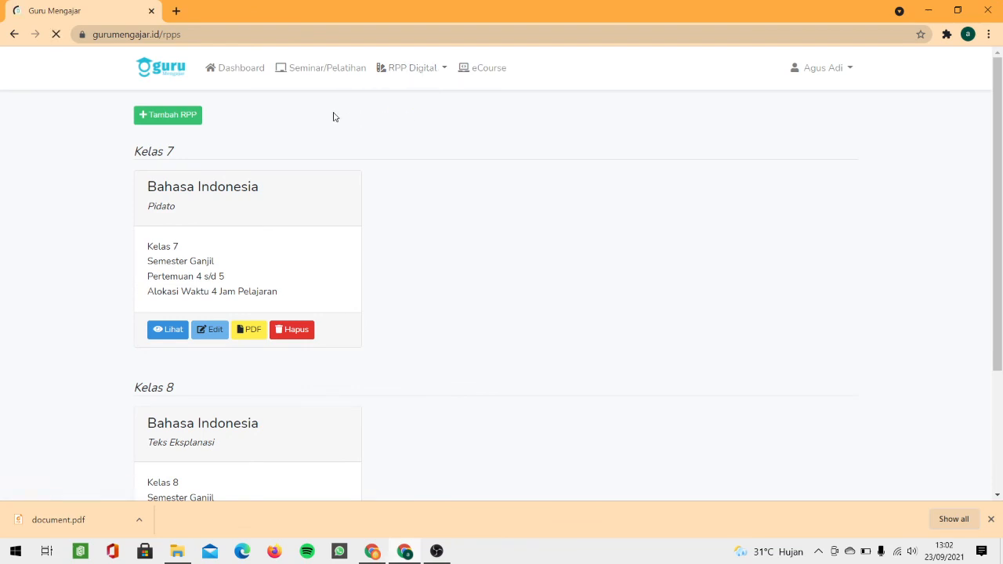
pyautogui.click(466, 156)
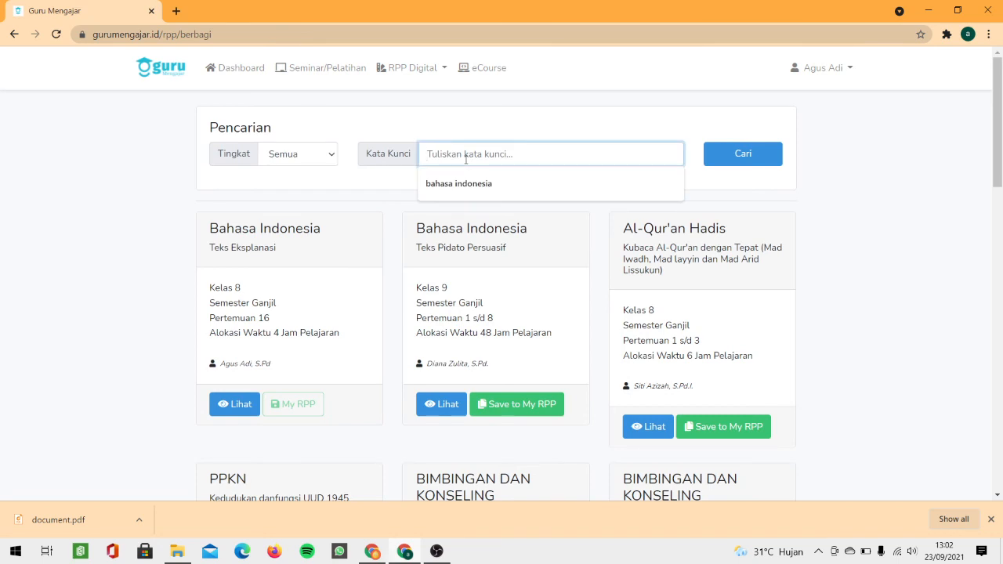
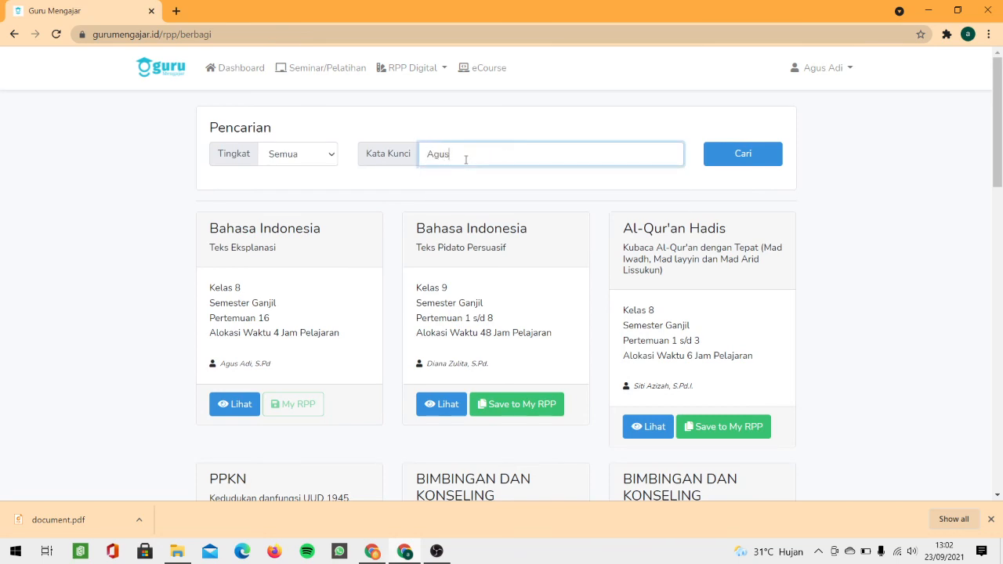
pyautogui.click(748, 162)
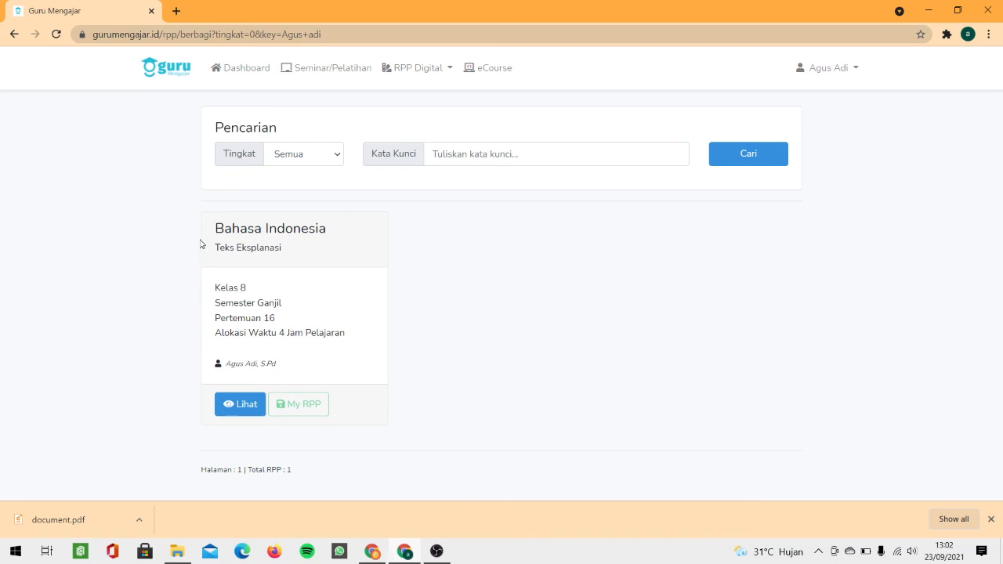
pyautogui.moveTo(223, 236)
pyautogui.mouseDown()
pyautogui.moveTo(331, 345)
pyautogui.moveTo(295, 354)
pyautogui.moveTo(217, 235)
pyautogui.mouseUp()
pyautogui.click(265, 293)
pyautogui.click(406, 70)
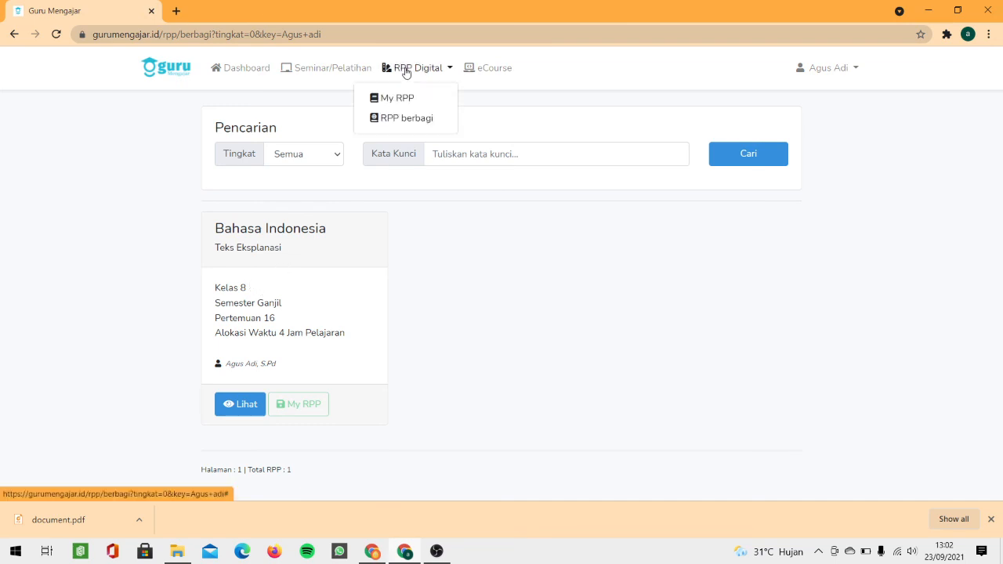
# Step: Reopen the Kelas 8 plan from My RPP and save it again with Bagikan RPP still Ya
pyautogui.click(402, 98)
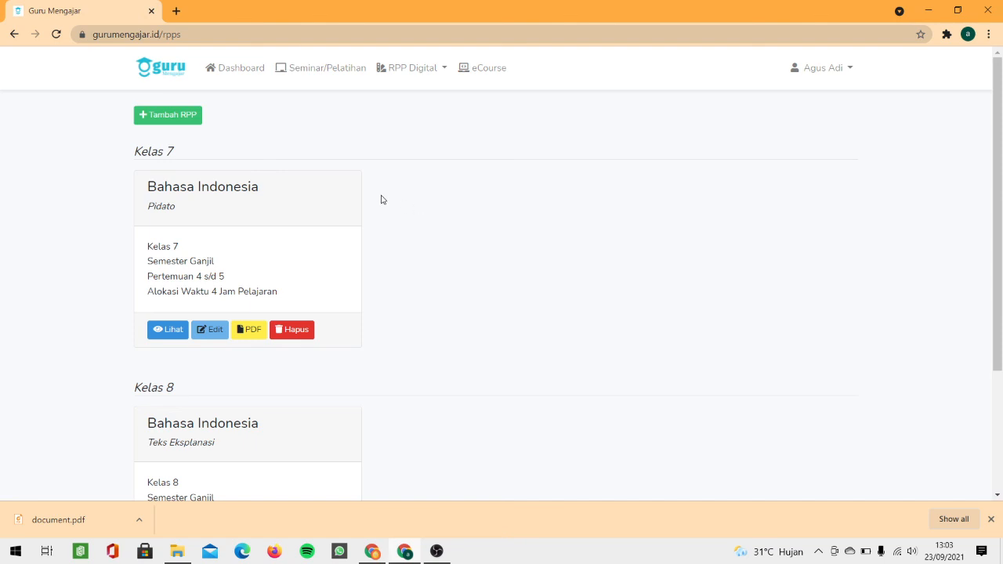
pyautogui.scroll(-3, 381, 196)
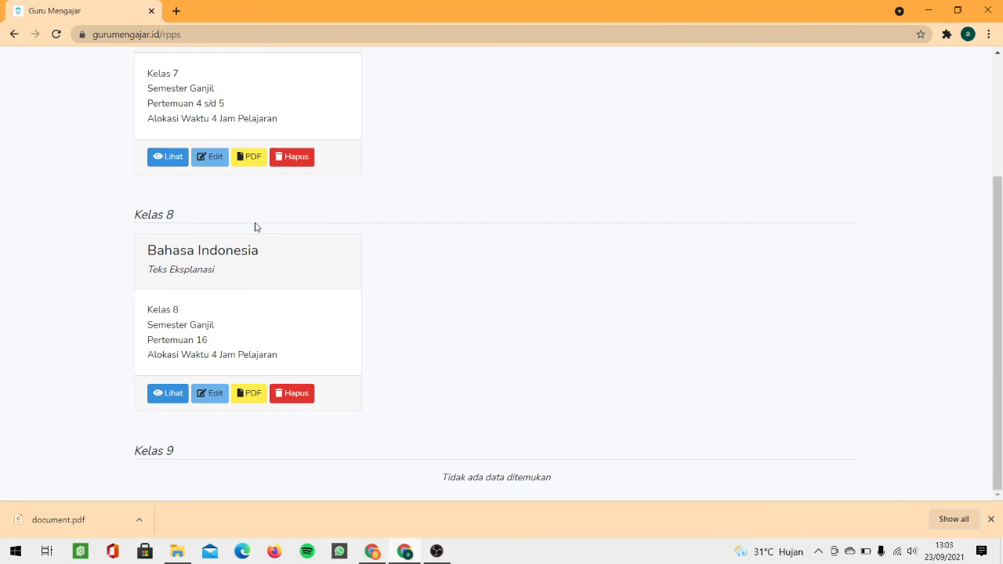
pyautogui.click(208, 391)
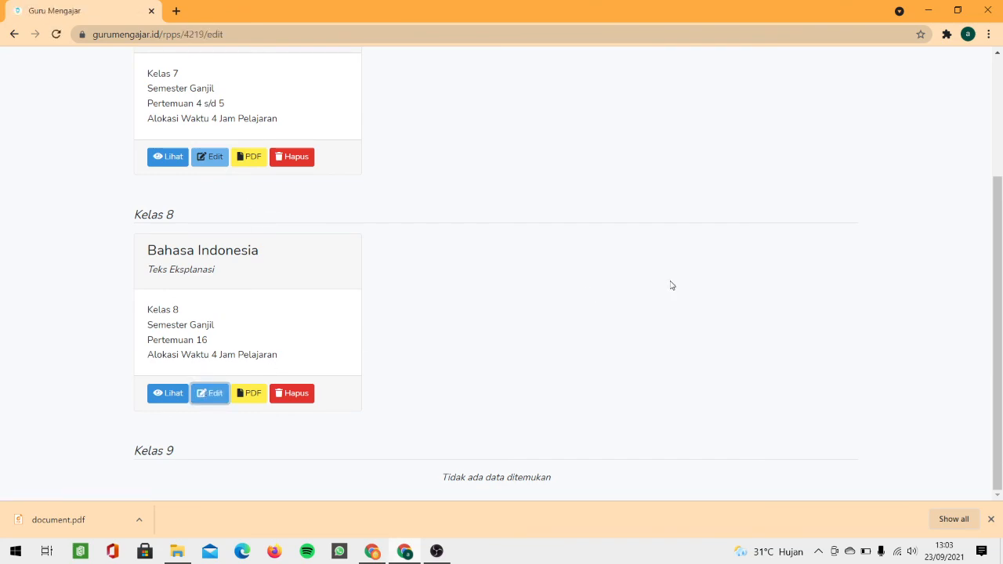
pyautogui.scroll(-20, 669, 284)
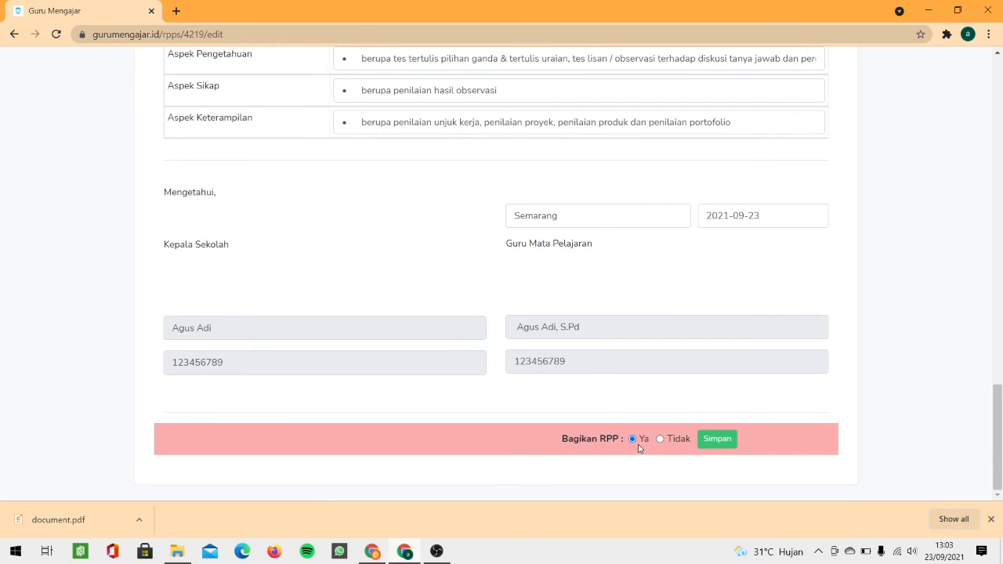
pyautogui.click(715, 441)
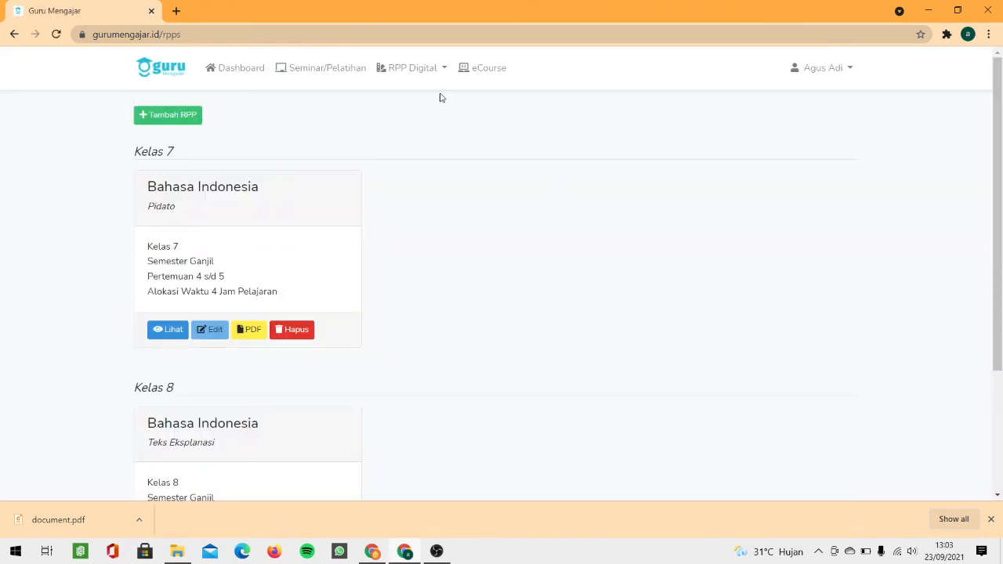
# Step: Open and dismiss the RPP Digital menu without navigating, then switch to the OBS Studio window
pyautogui.click(413, 69)
pyautogui.click(609, 169)
pyautogui.click(437, 552)
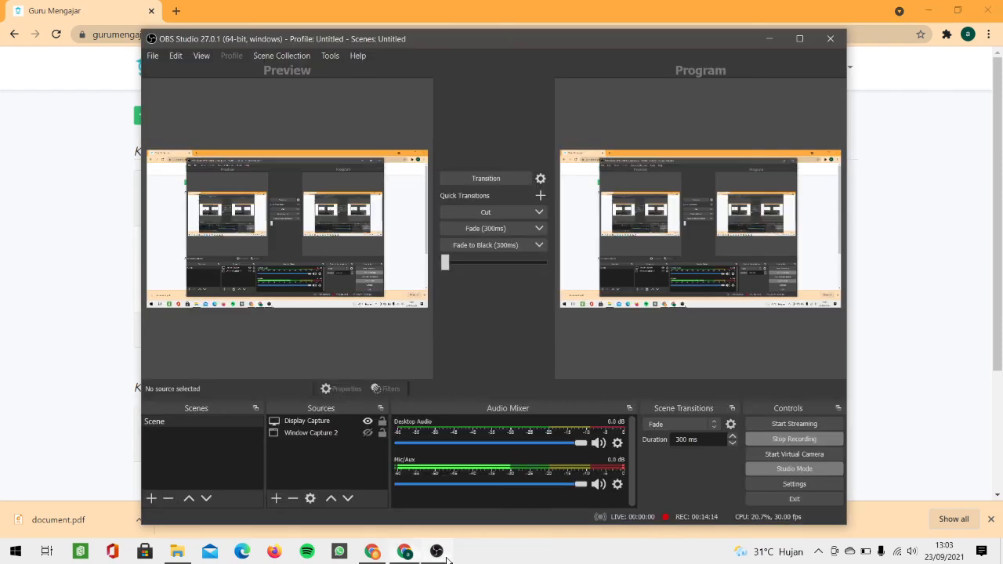